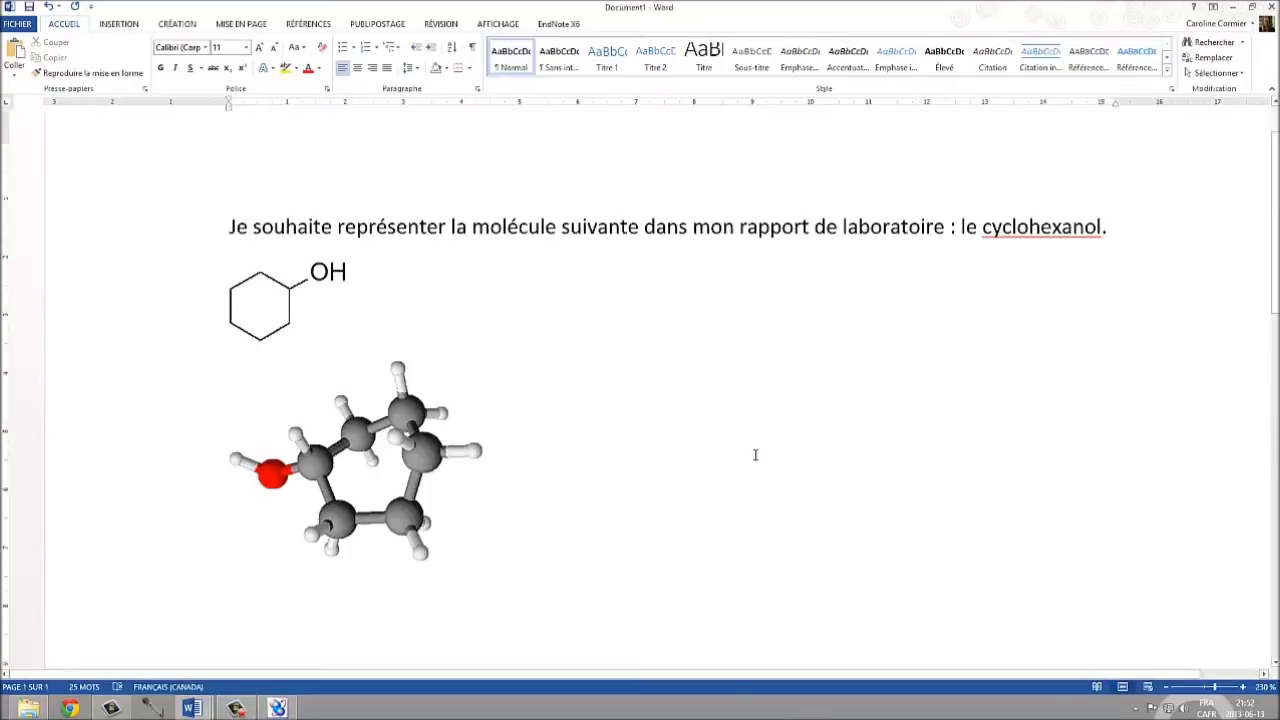
# Switch from the report to the ChemSketch structure page and move the cyclohexanol structure to about 120 mm along the horizontal ruler
pyautogui.scroll(-4, 755, 447)
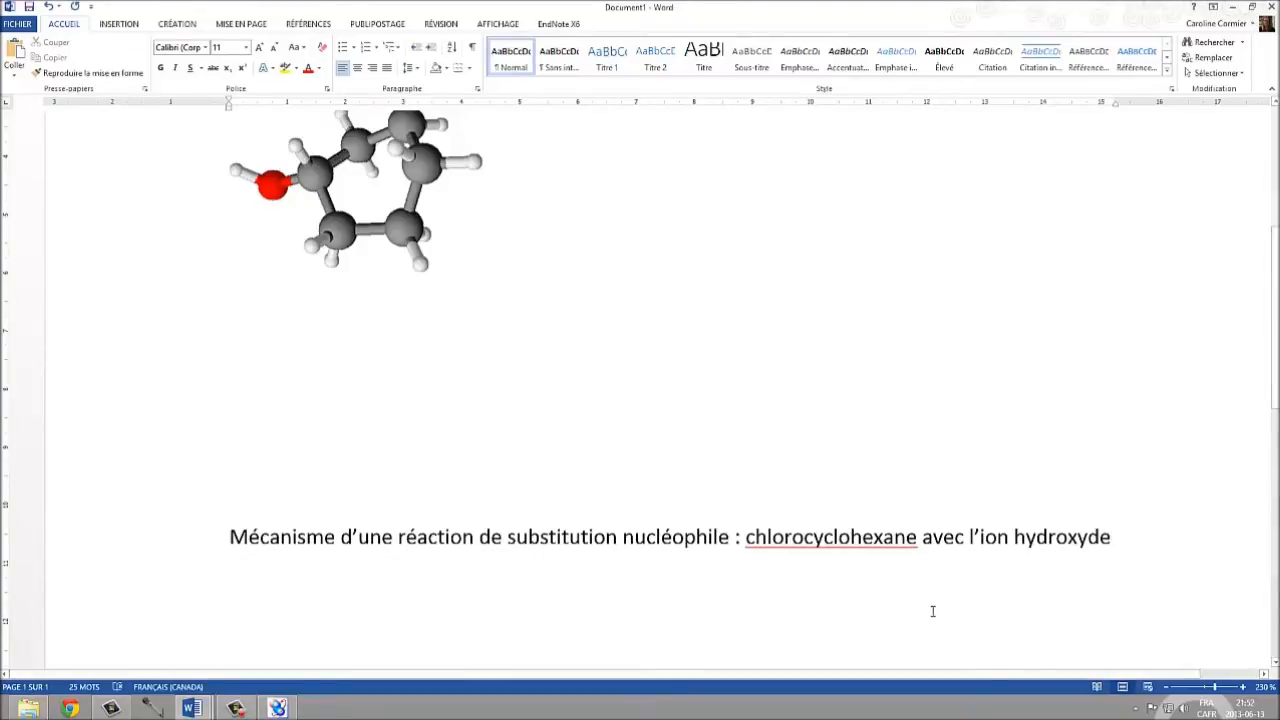
pyautogui.scroll(3, 609, 526)
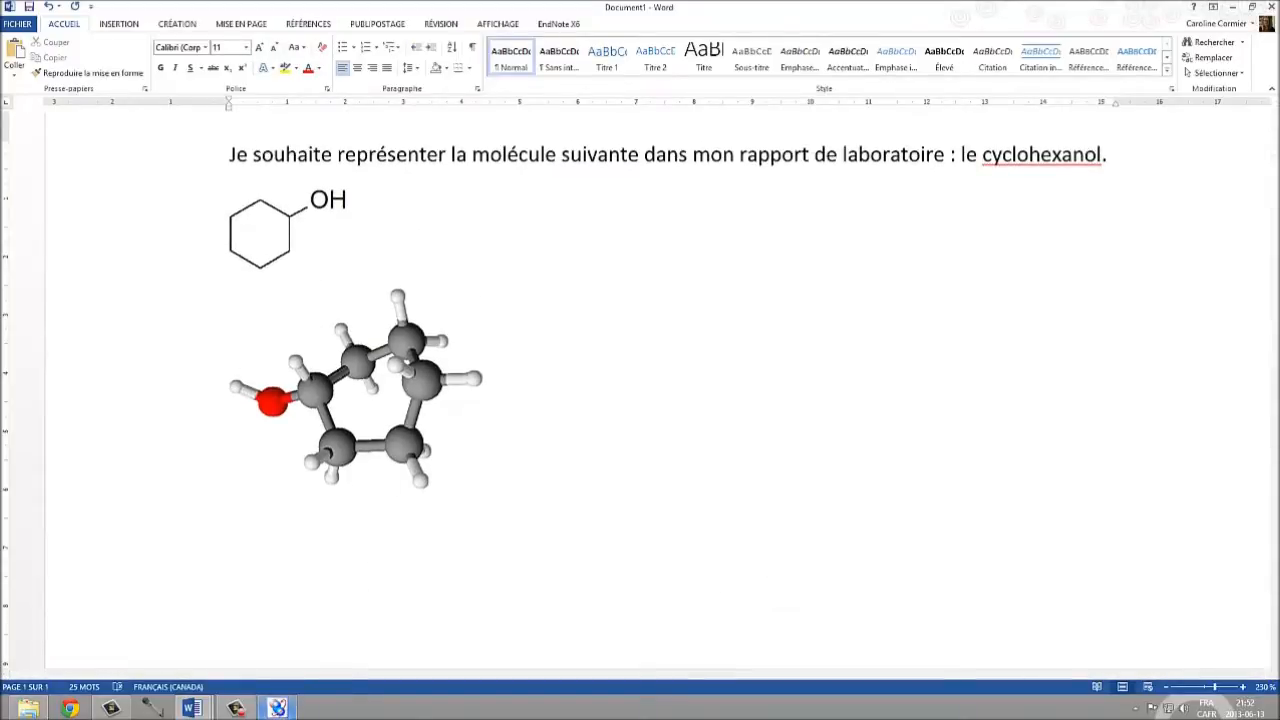
pyautogui.click(277, 708)
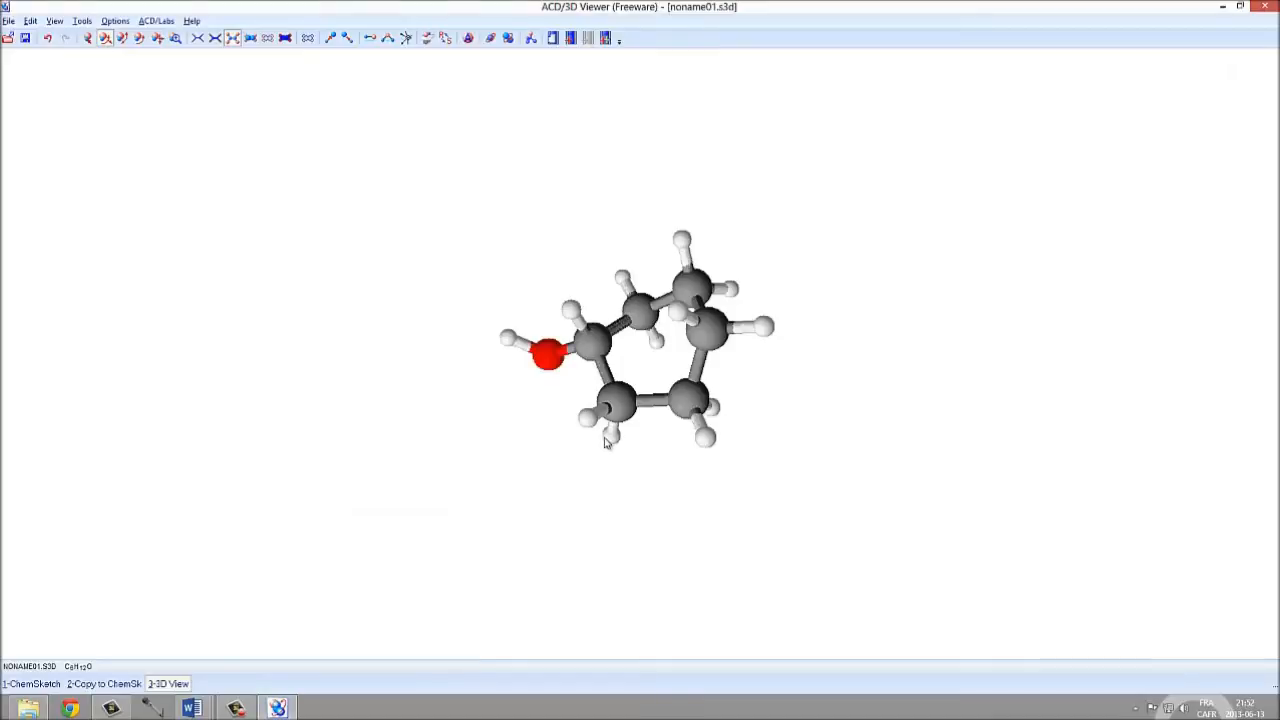
pyautogui.click(33, 685)
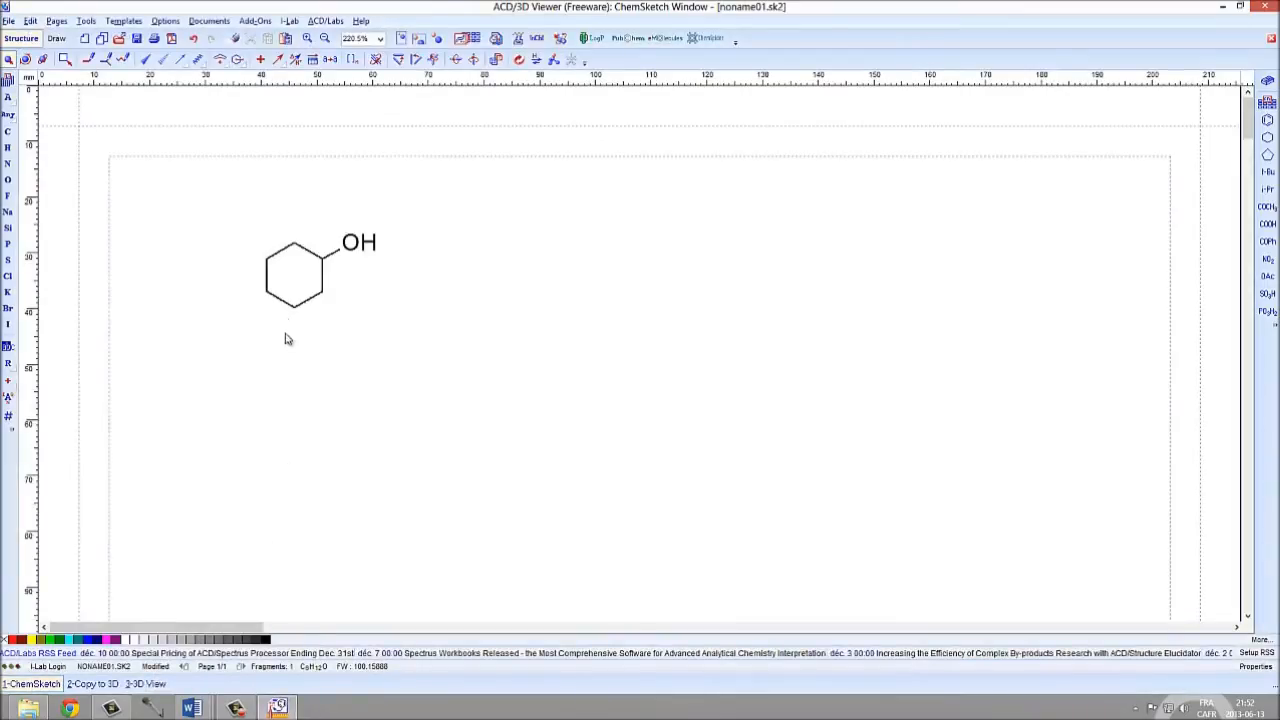
pyautogui.moveTo(217, 186); pyautogui.dragTo(438, 350)
pyautogui.moveTo(320, 302); pyautogui.dragTo(729, 294)
pyautogui.click(447, 605)
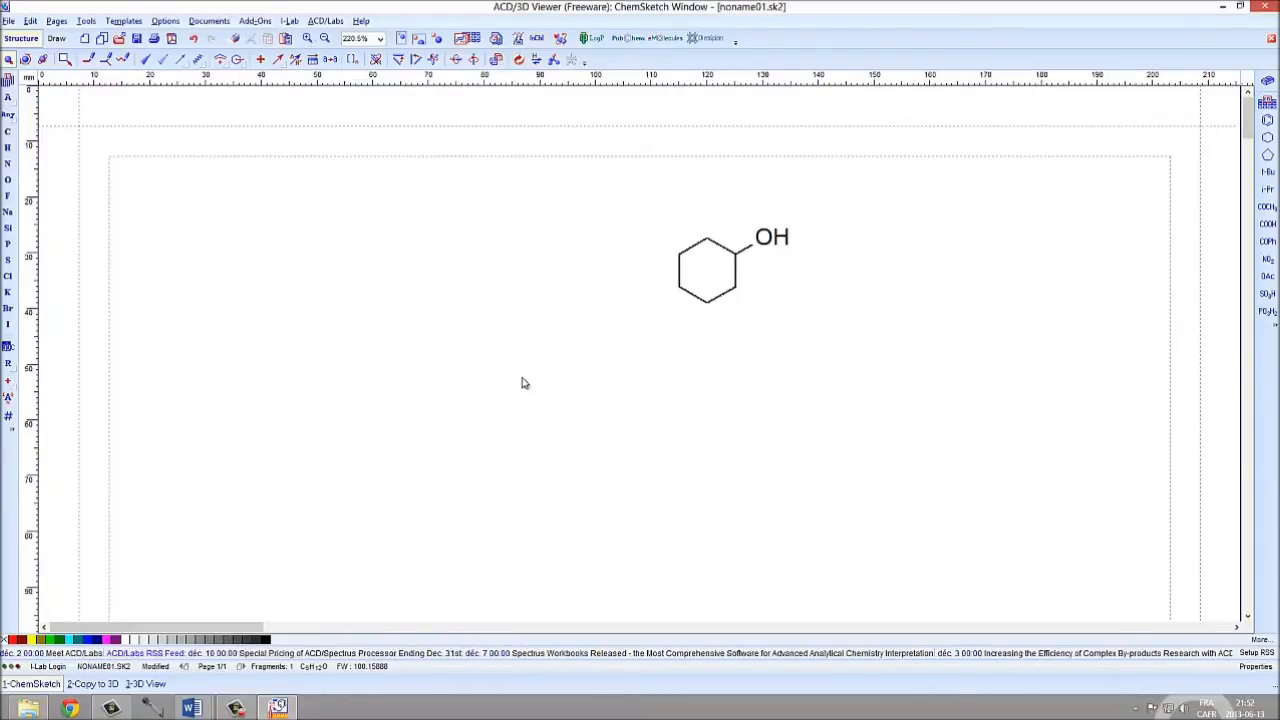
# Paste a copy of cyclohexanol on the left part of the page and replace the copy's OH group with Cl
pyautogui.moveTo(637, 186); pyautogui.dragTo(838, 342)
pyautogui.hotkey('ctrl', 'c')
pyautogui.hotkey('ctrl', 'v')
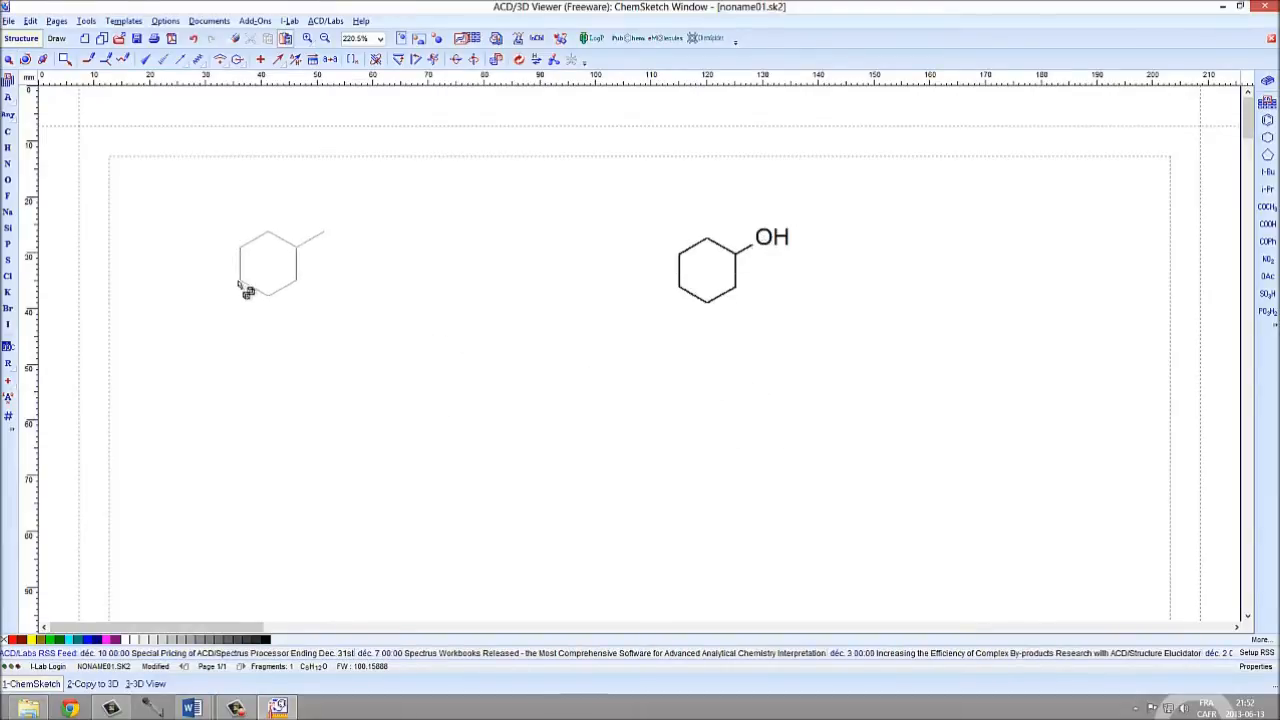
pyautogui.click(214, 290)
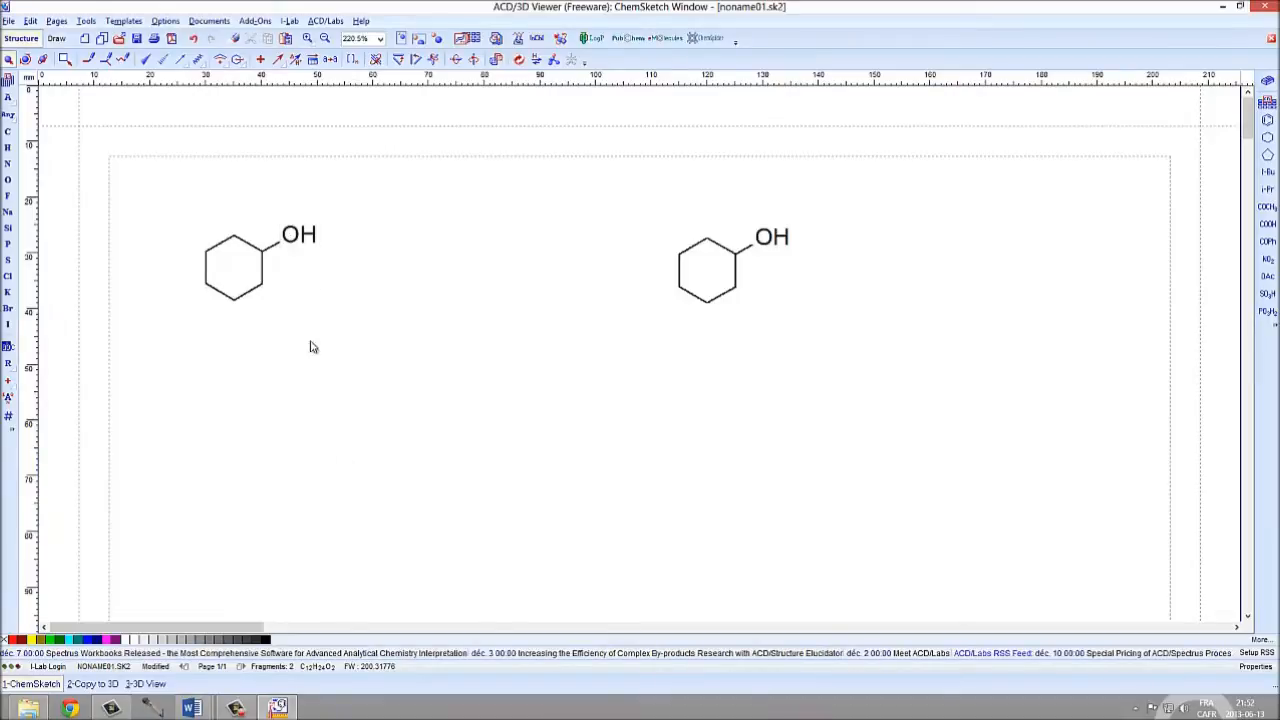
pyautogui.click(8, 280)
pyautogui.click(297, 236)
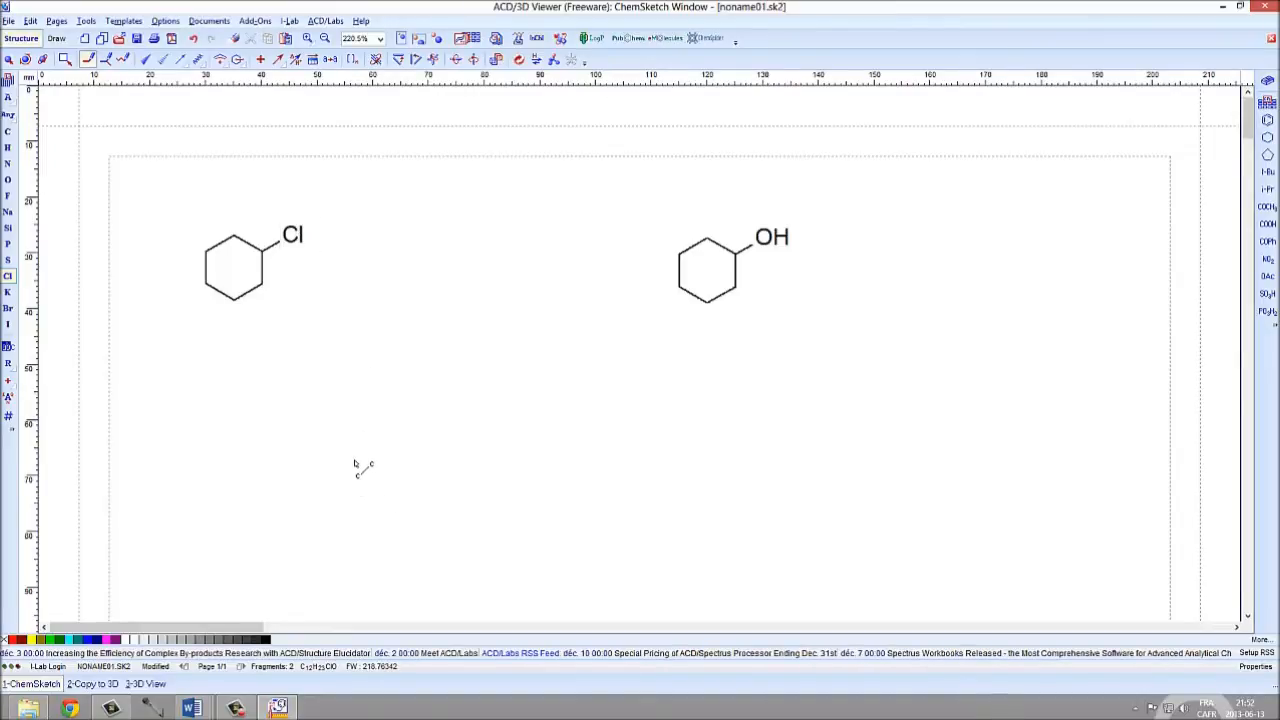
# Place an oxygen atom beside the chlorocyclohexane and decrement its charge to make the hydroxide ion HO⁻
pyautogui.click(8, 182)
pyautogui.click(378, 272)
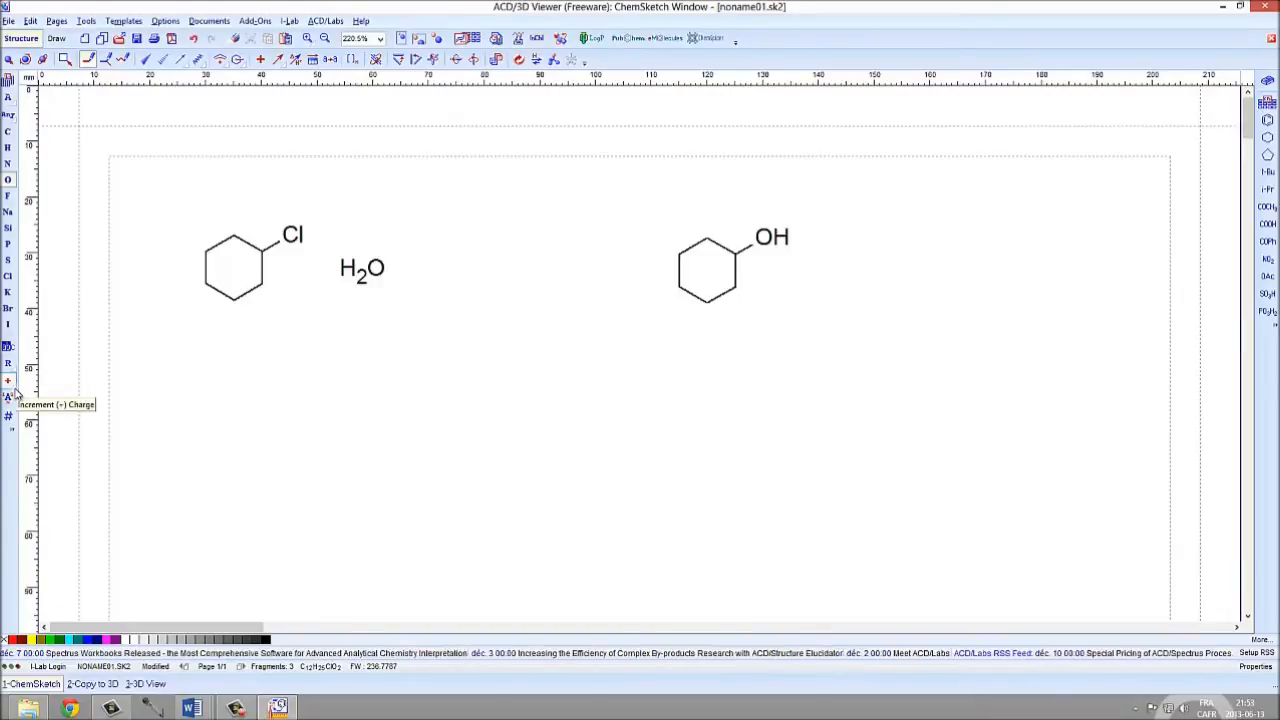
pyautogui.click(12, 393)
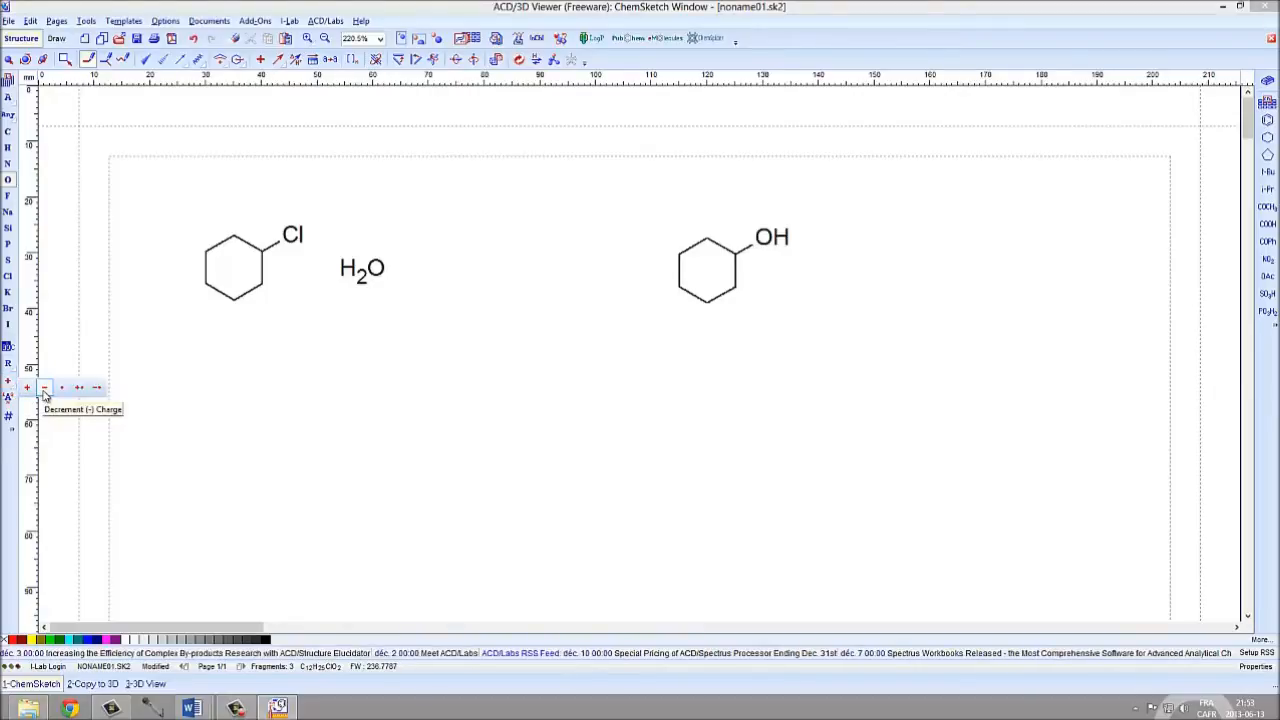
pyautogui.click(44, 392)
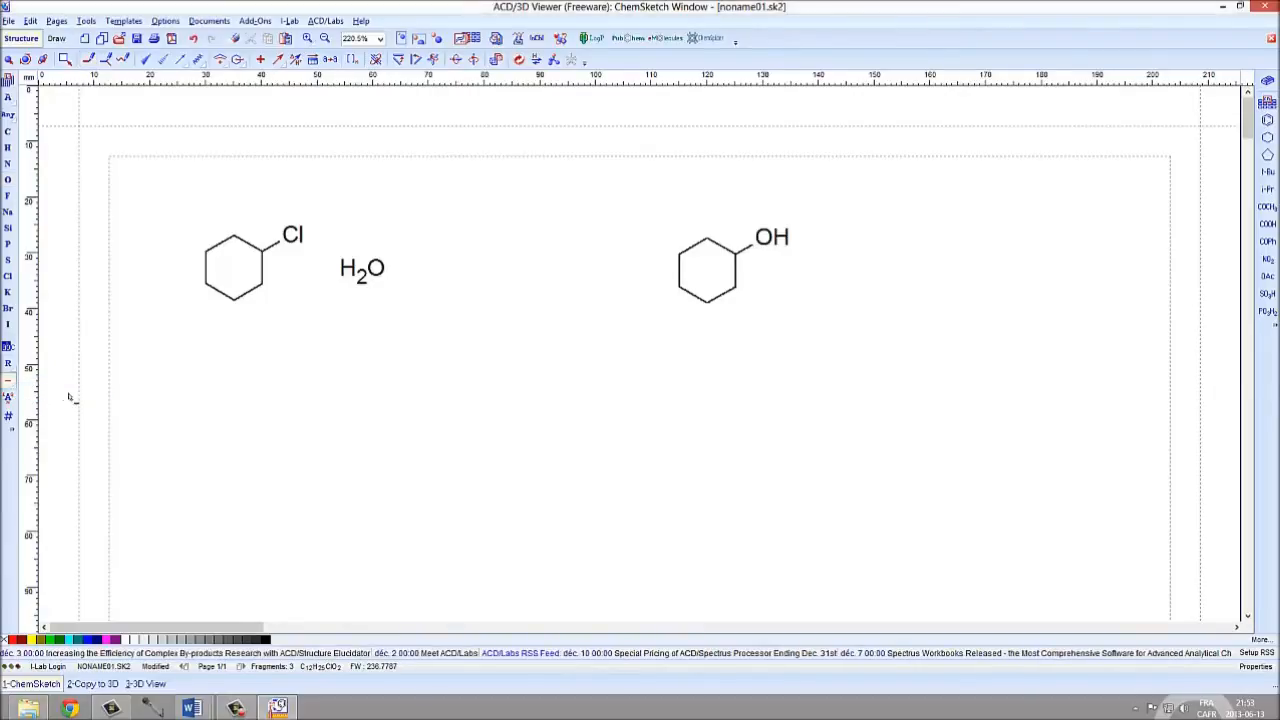
pyautogui.click(386, 283)
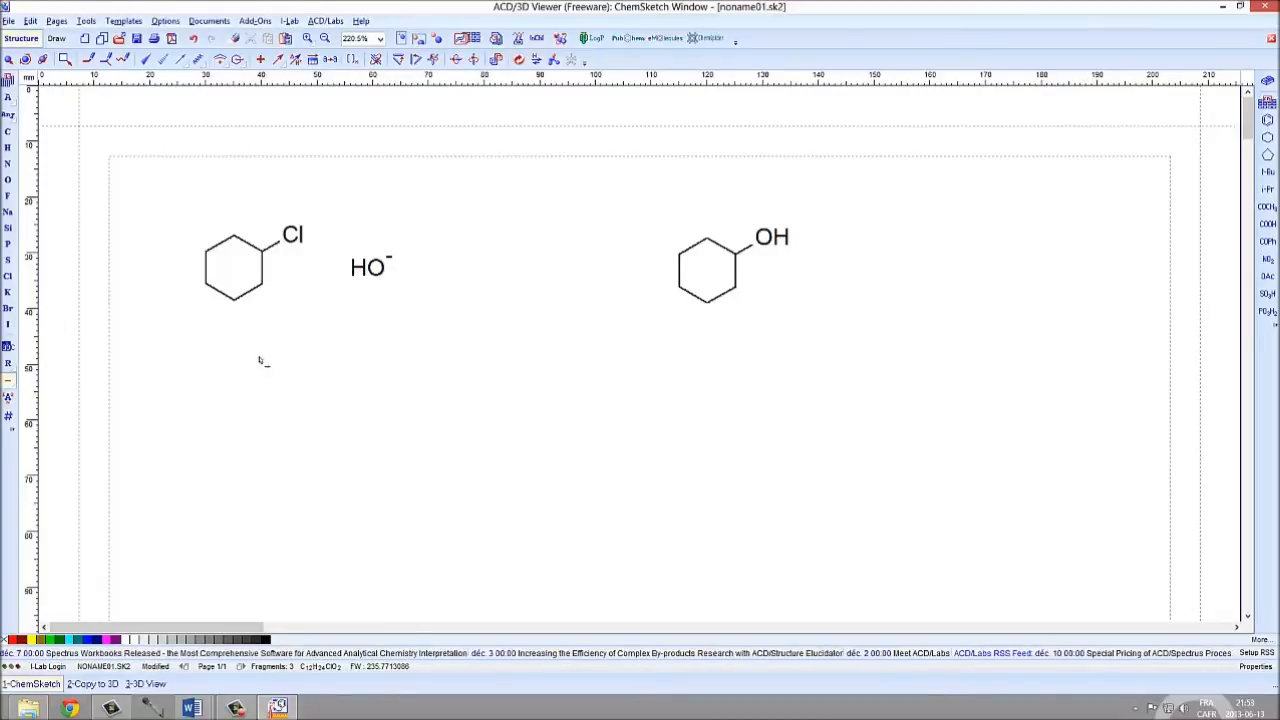
# Insert a reaction plus between chlorocyclohexane and HO⁻, and a forward reaction arrow after HO⁻
pyautogui.click(260, 59)
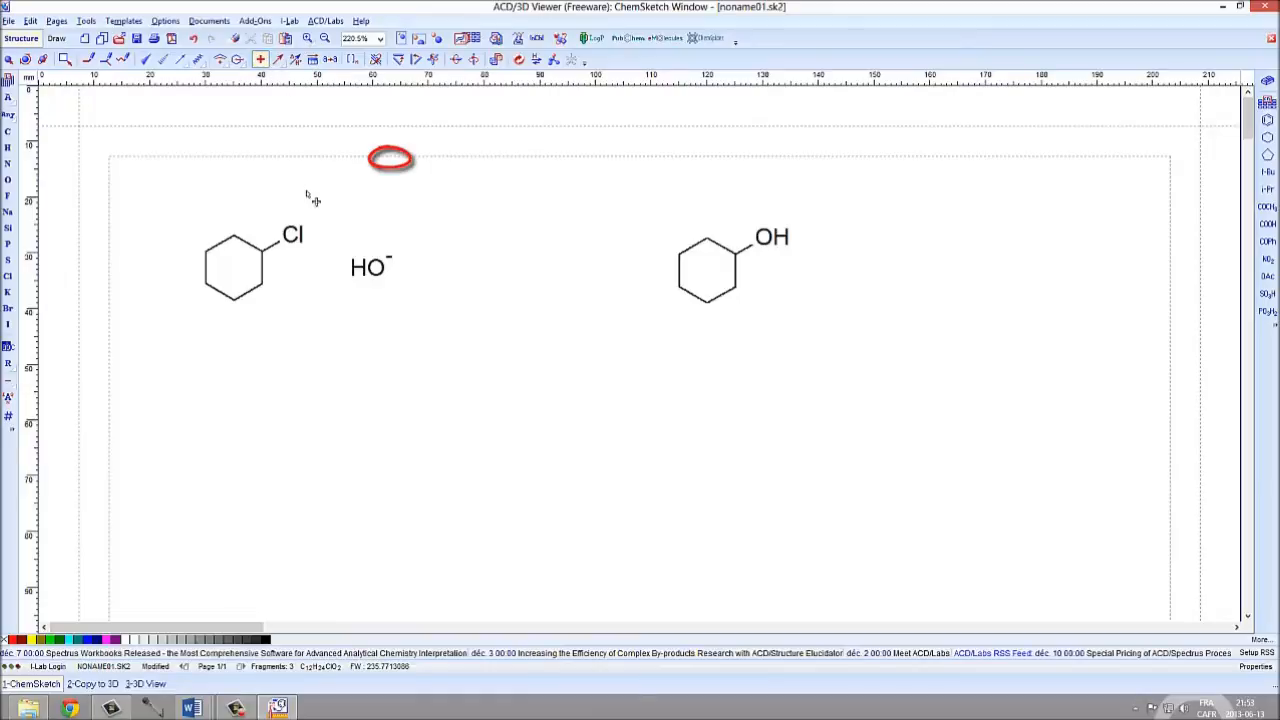
pyautogui.click(318, 267)
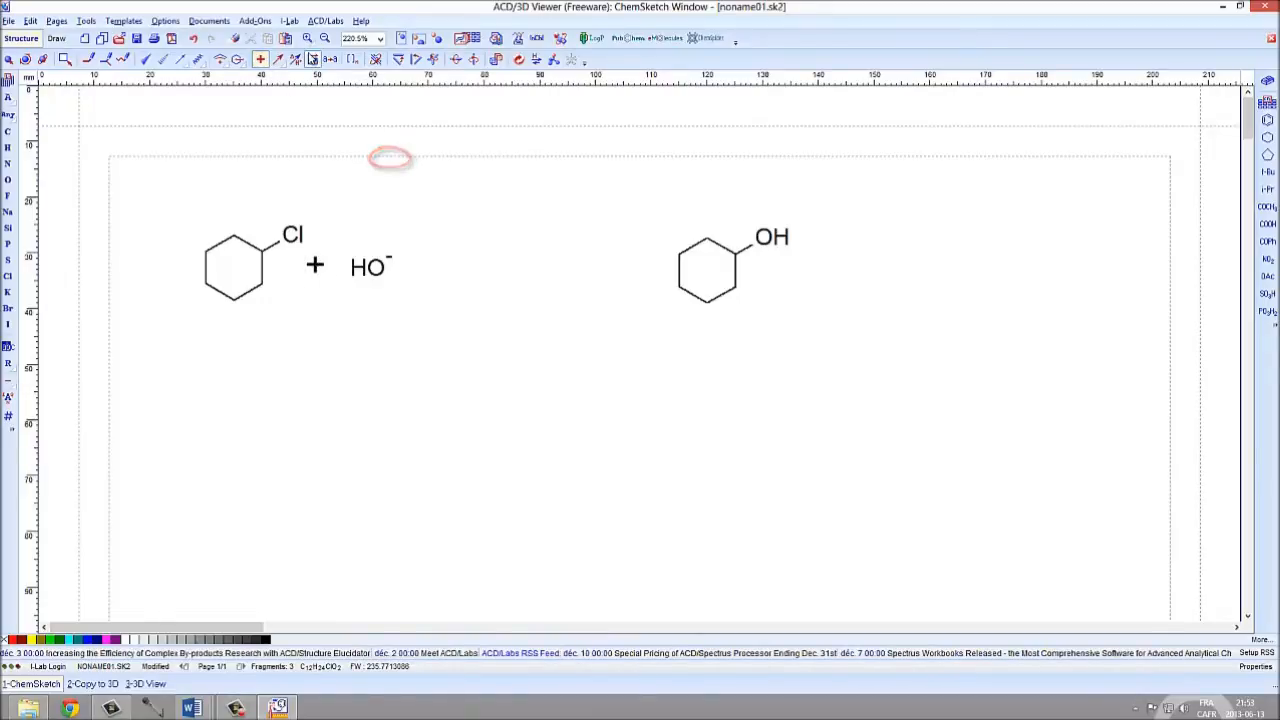
pyautogui.click(278, 61)
pyautogui.click(445, 266)
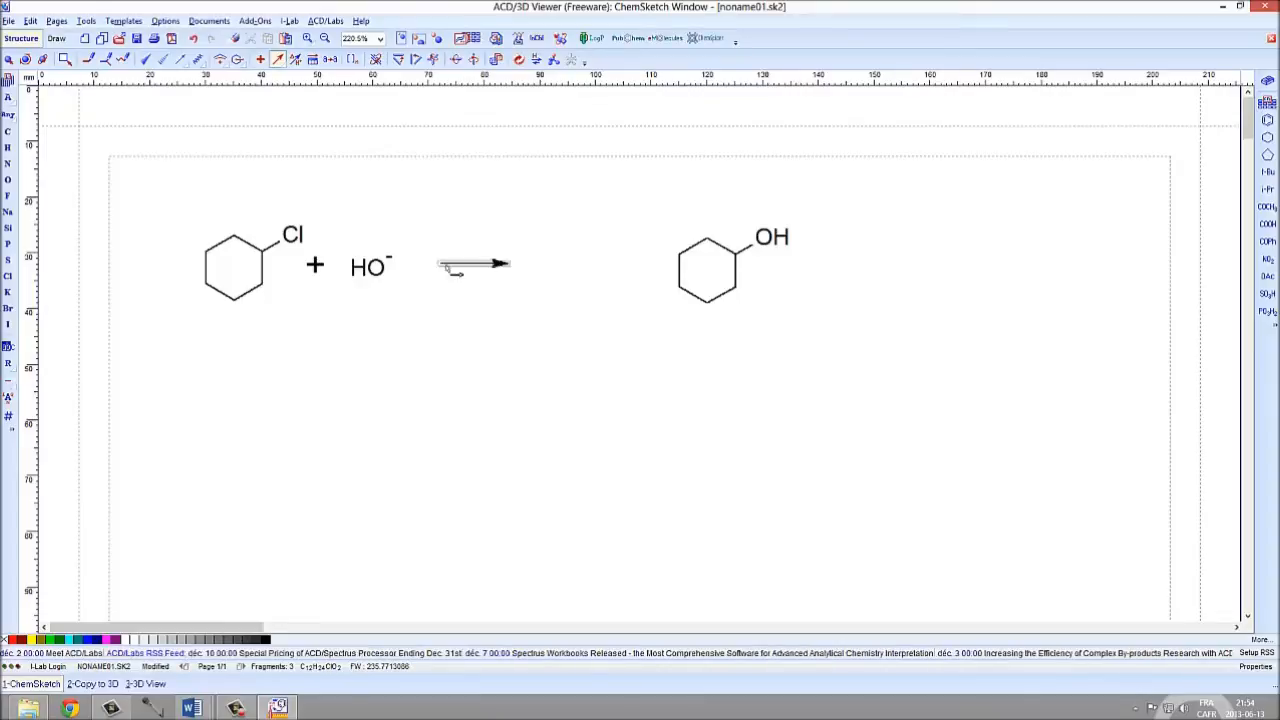
# Select the cyclohexanol product and move it closer to the head of the reaction arrow
pyautogui.click(22, 61)
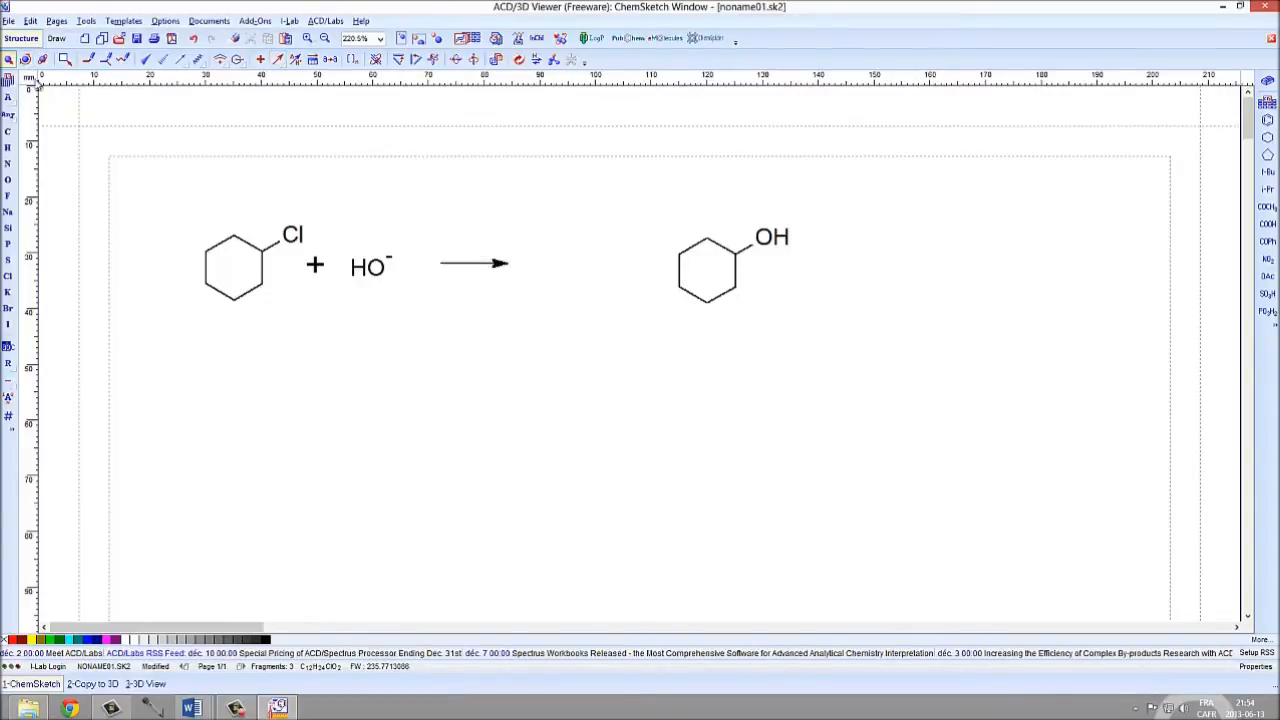
pyautogui.moveTo(610, 186); pyautogui.dragTo(850, 339)
pyautogui.click(632, 288)
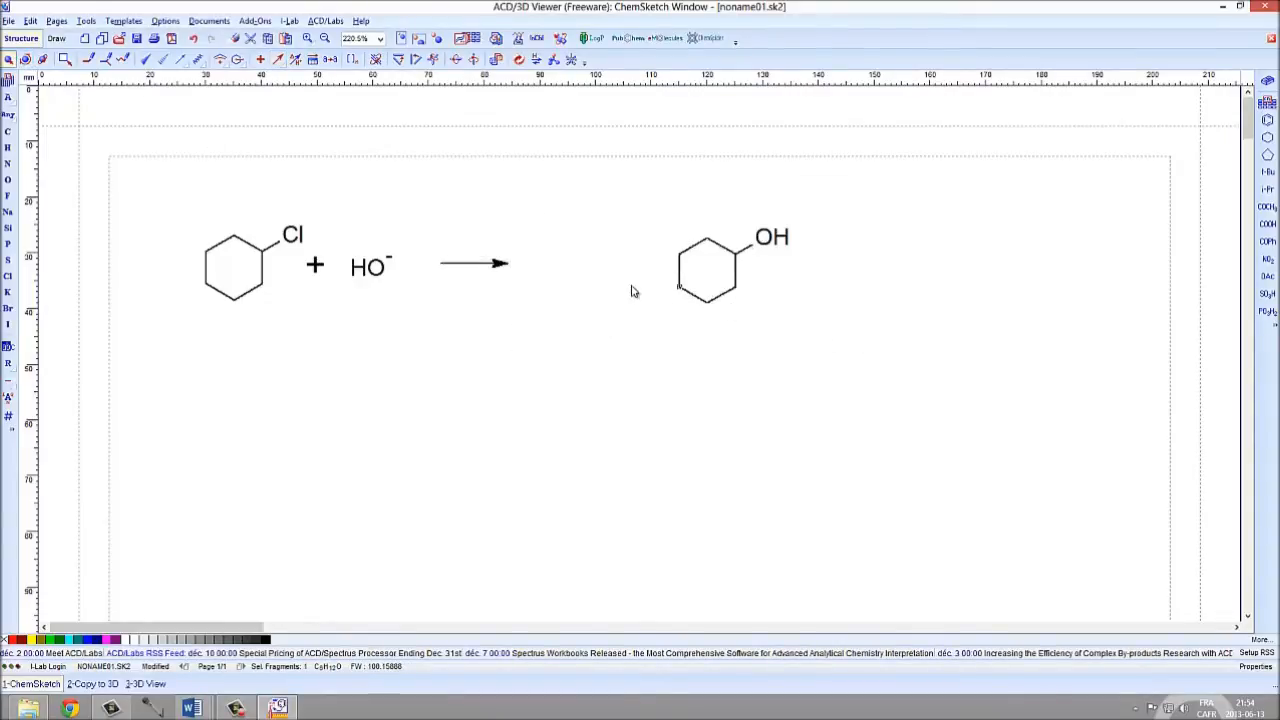
pyautogui.moveTo(643, 160); pyautogui.dragTo(818, 385)
pyautogui.moveTo(725, 302); pyautogui.dragTo(588, 300)
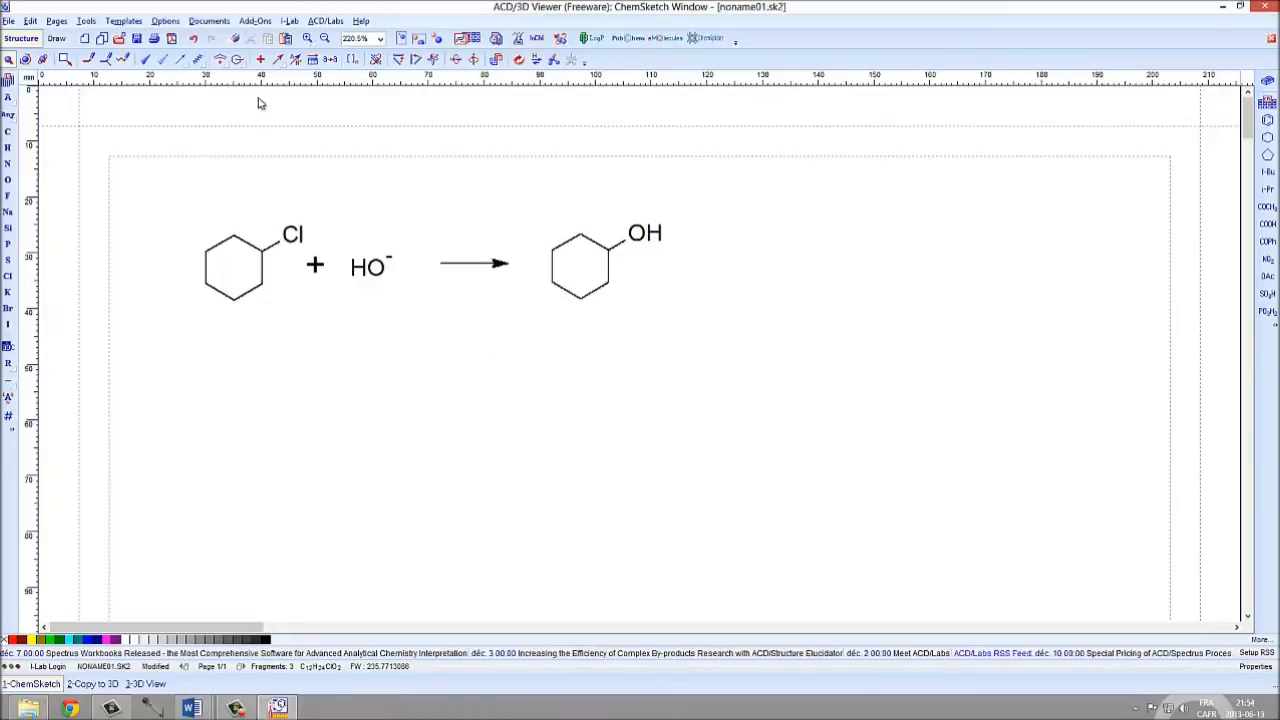
# Add a reaction plus after cyclohexanol, followed by a chlorine atom with a negative charge as the chloride ion Cl⁻
pyautogui.click(260, 59)
pyautogui.click(698, 264)
pyautogui.click(8, 277)
pyautogui.click(756, 268)
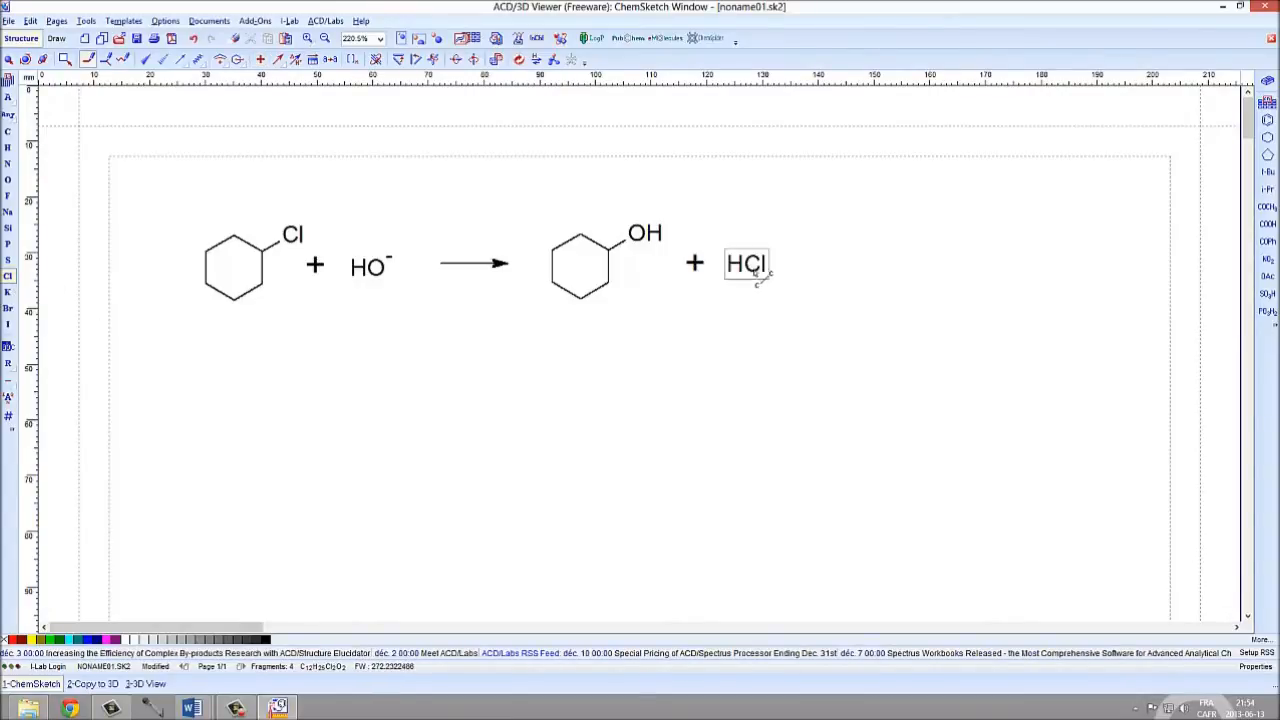
pyautogui.click(8, 380)
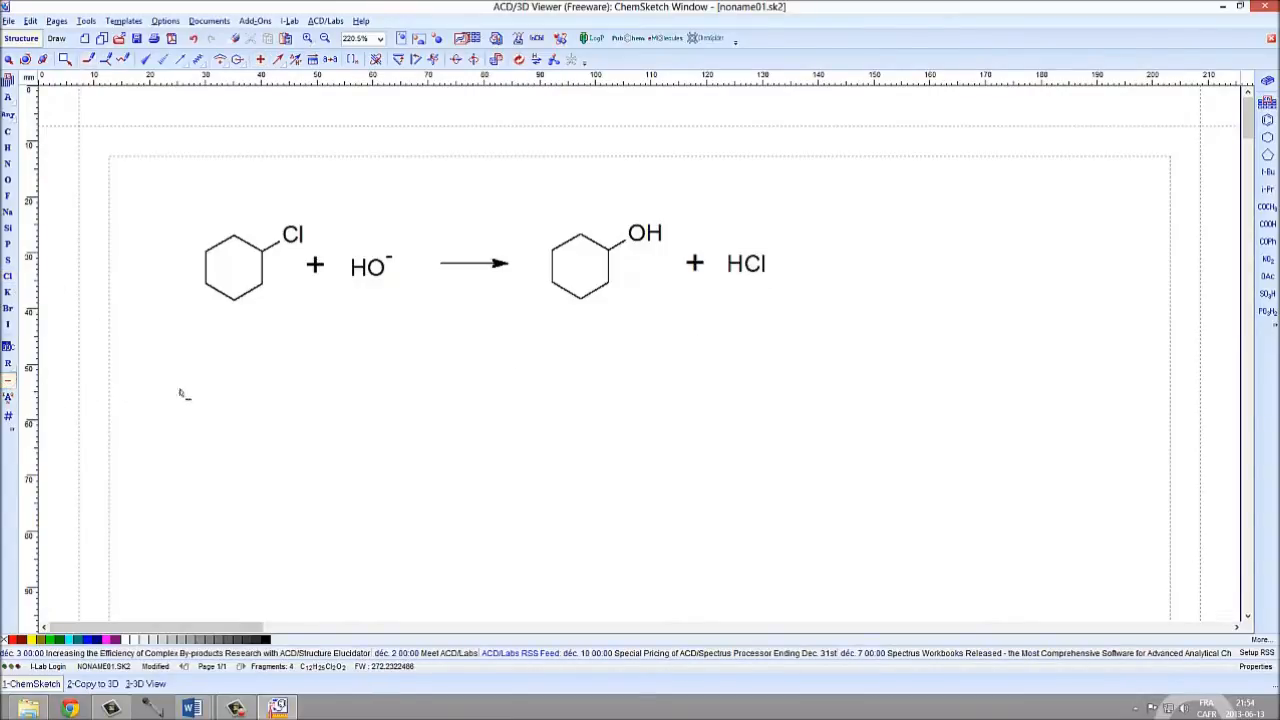
pyautogui.click(752, 266)
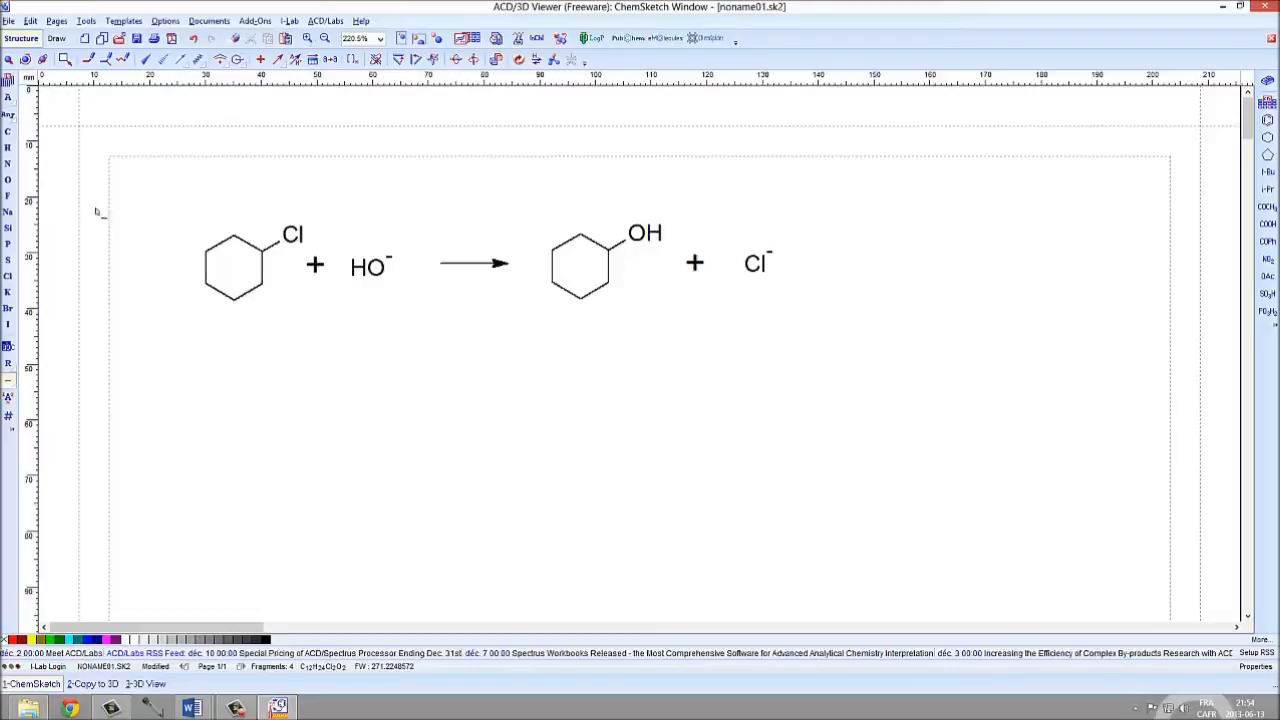
# Copy the complete reaction equation and switch to the Word report
pyautogui.click(9, 60)
pyautogui.moveTo(178, 190); pyautogui.dragTo(864, 358)
pyautogui.hotkey('alt', 'Tab')
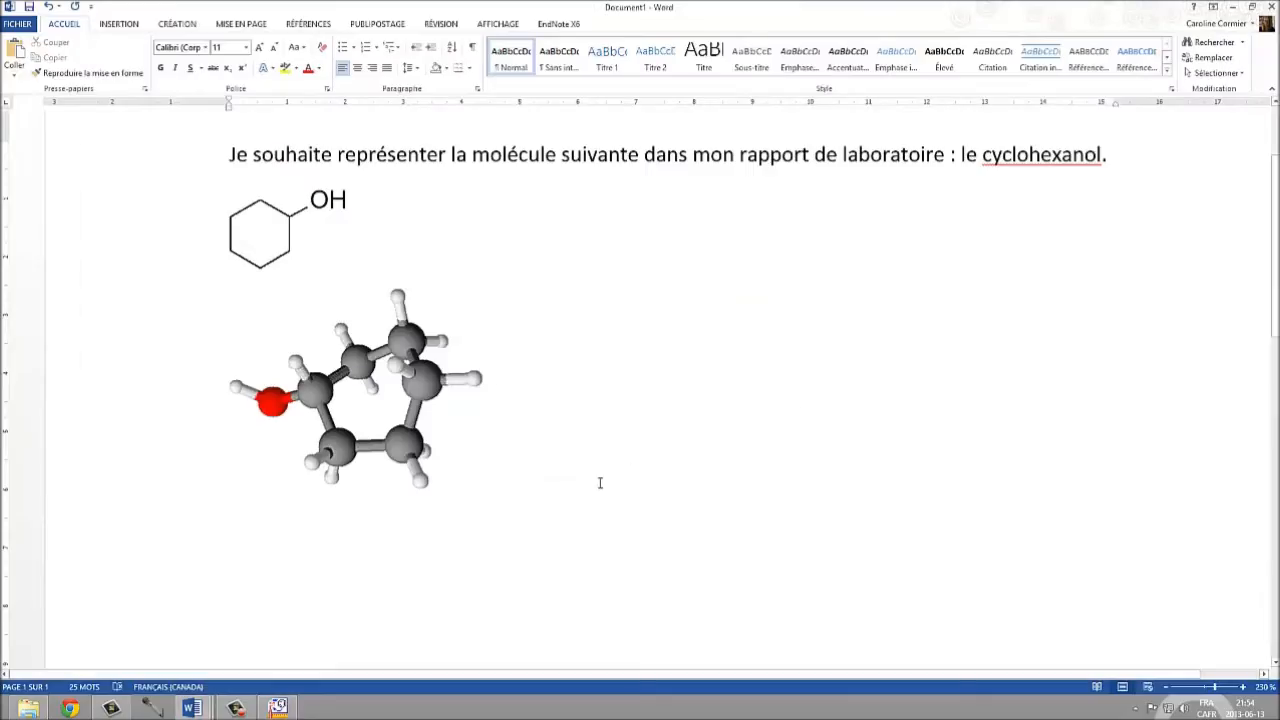
# Add the line "Réaction générale :" under the nucleophilic substitution mechanism title and paste the copied reaction below it
pyautogui.scroll(-10, 509, 557)
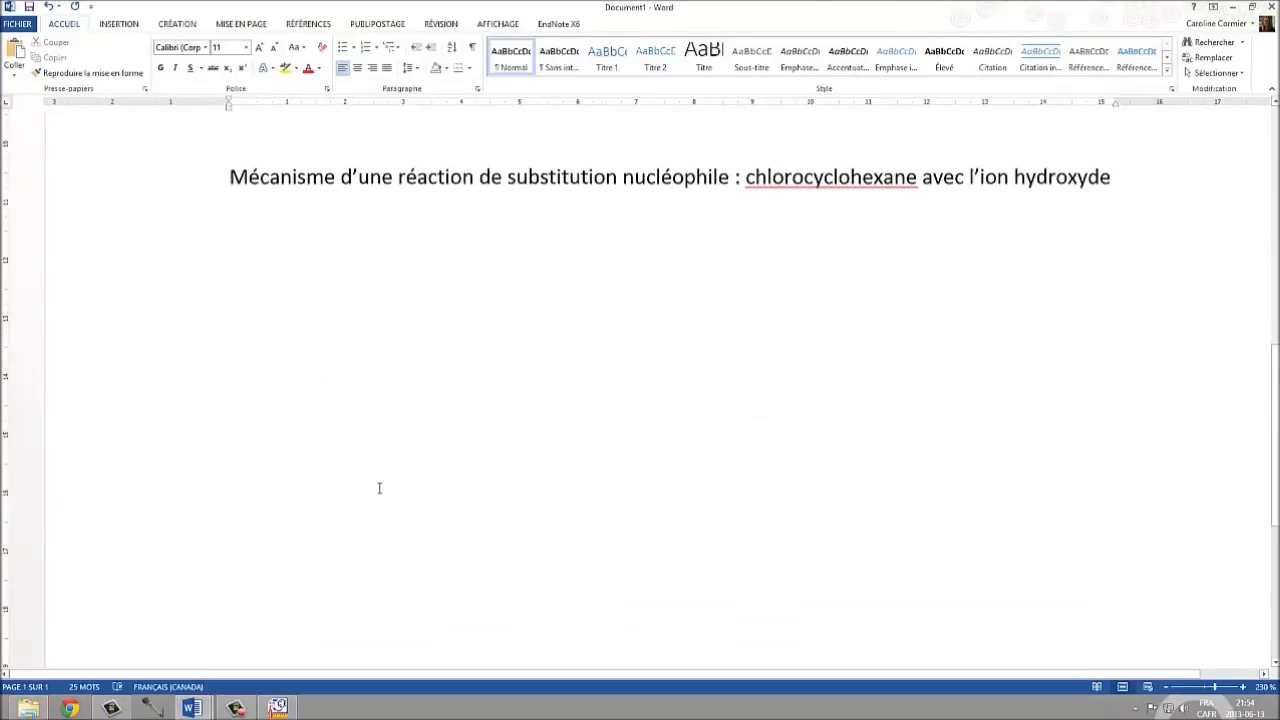
pyautogui.press('Down')
pyautogui.write('Réaction')
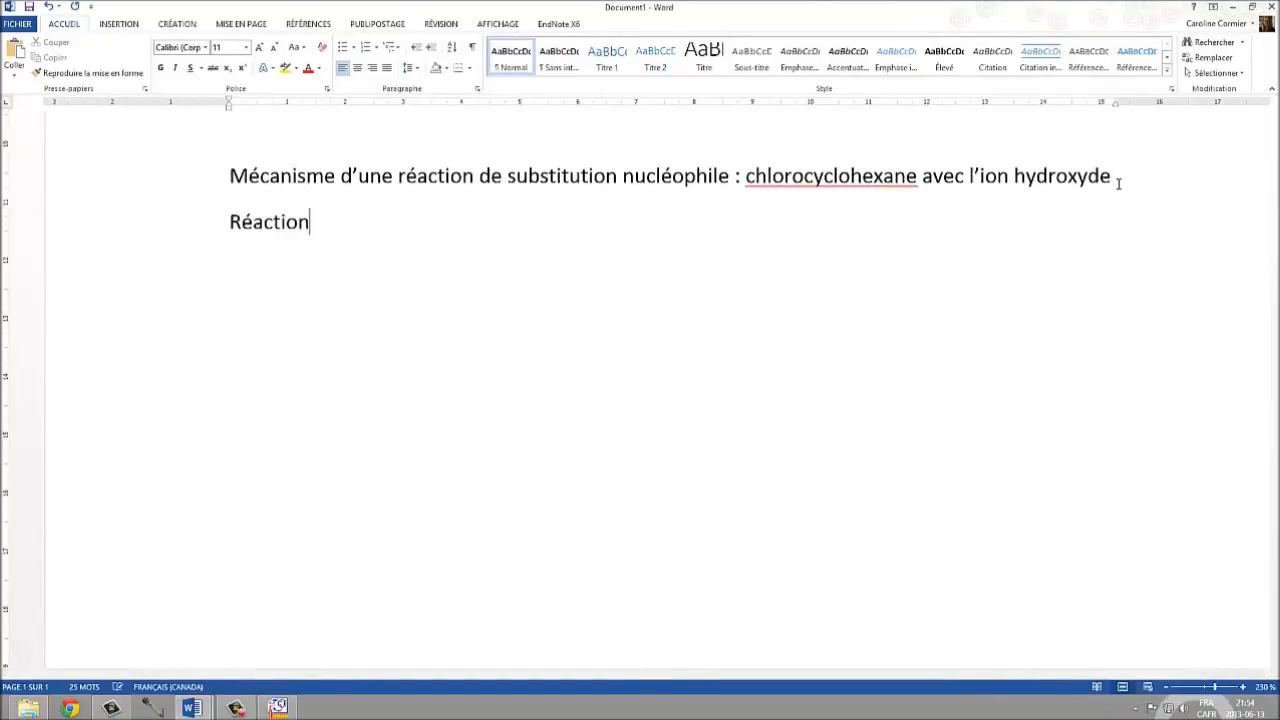
pyautogui.write(' générale :')
pyautogui.press('Return')
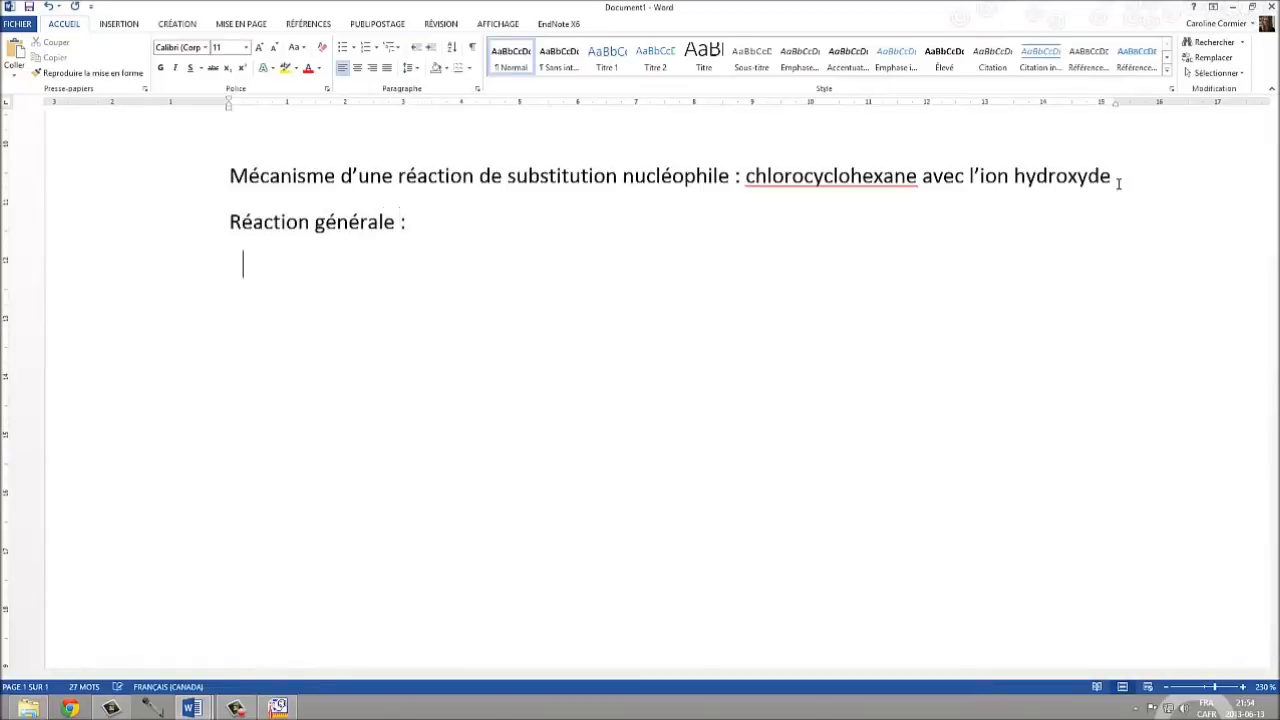
pyautogui.hotkey('ctrl', 'v')
pyautogui.press('alt')
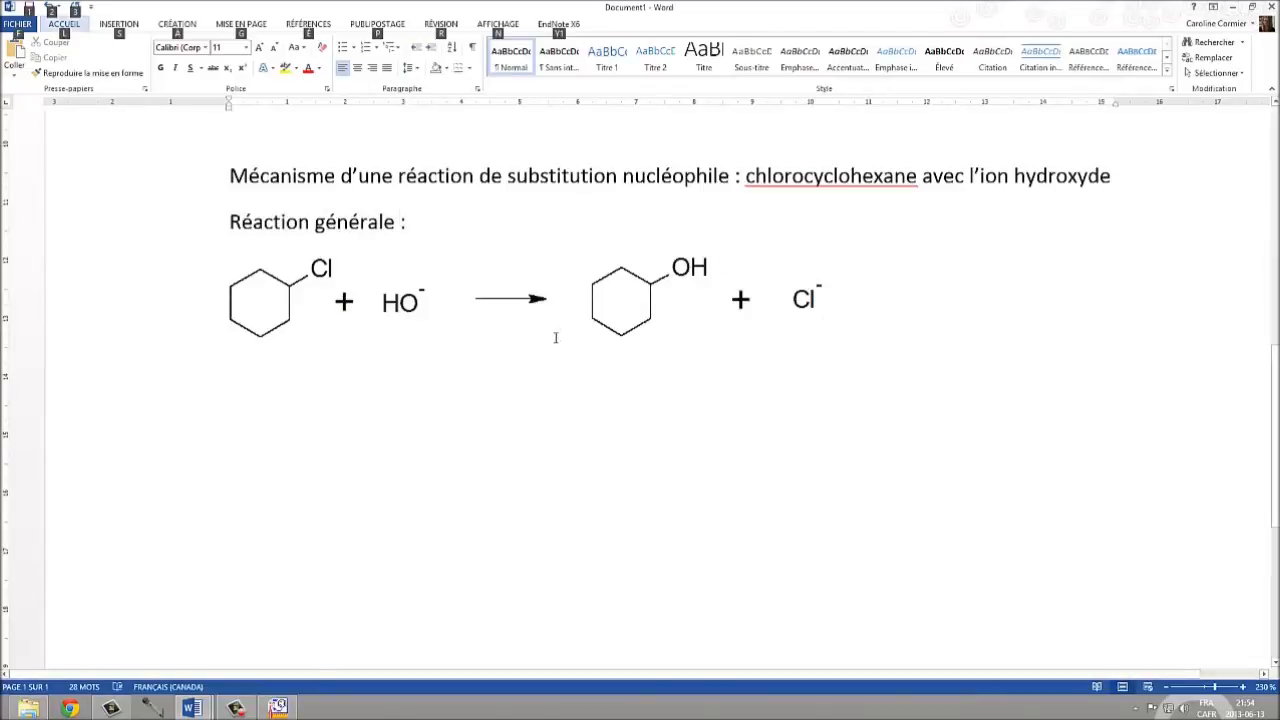
# Return to ChemSketch and, in Draw mode, set up the 90° arc tool with an arrowhead at the end of the line
pyautogui.hotkey('alt', 'Tab')
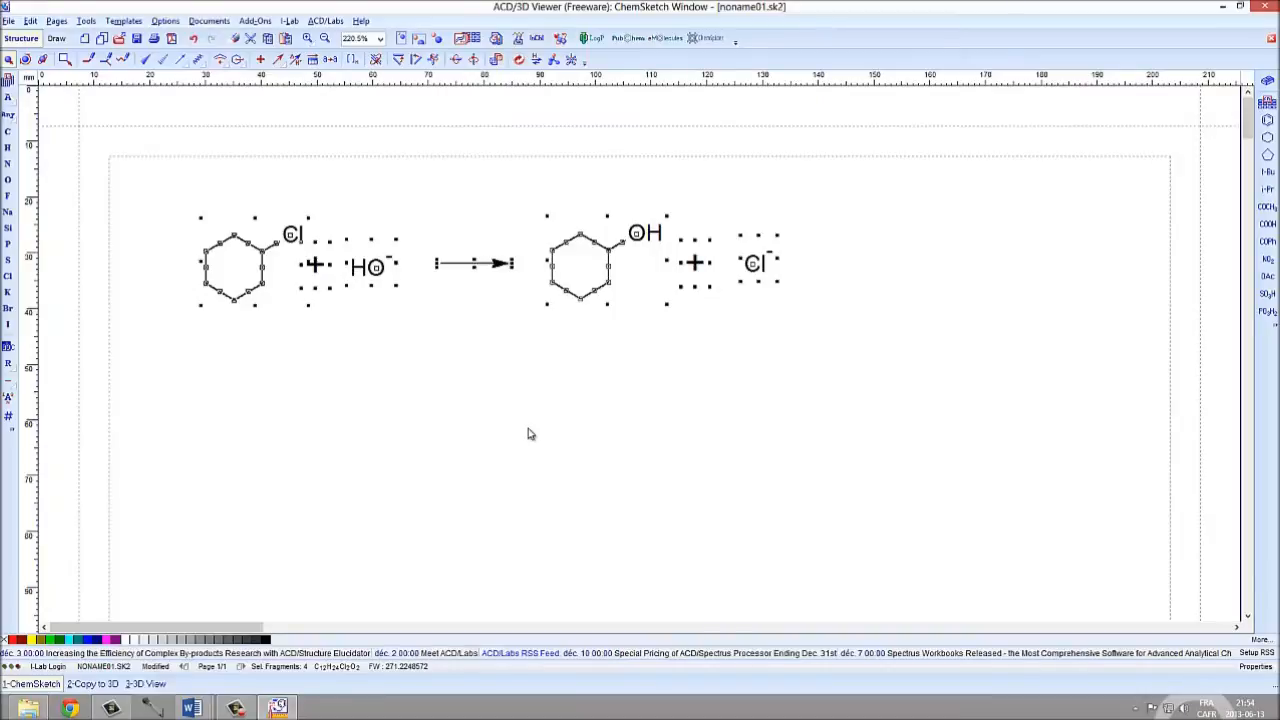
pyautogui.click(380, 402)
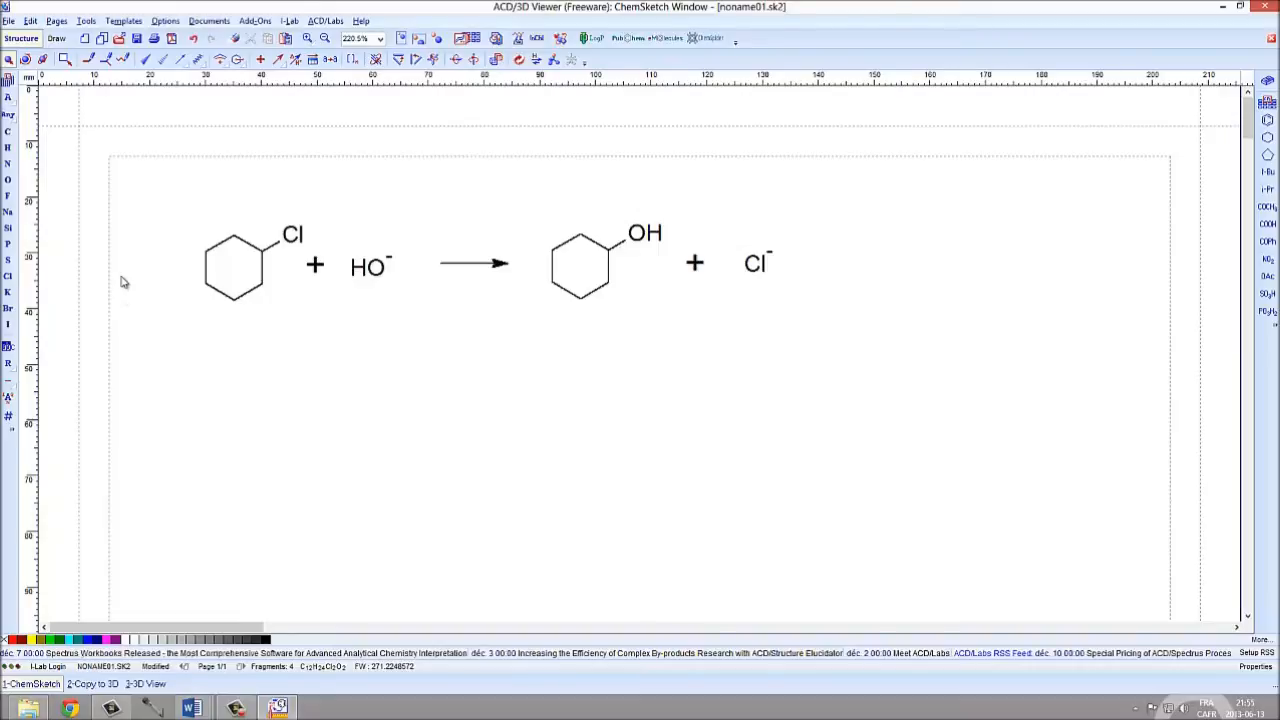
pyautogui.click(58, 38)
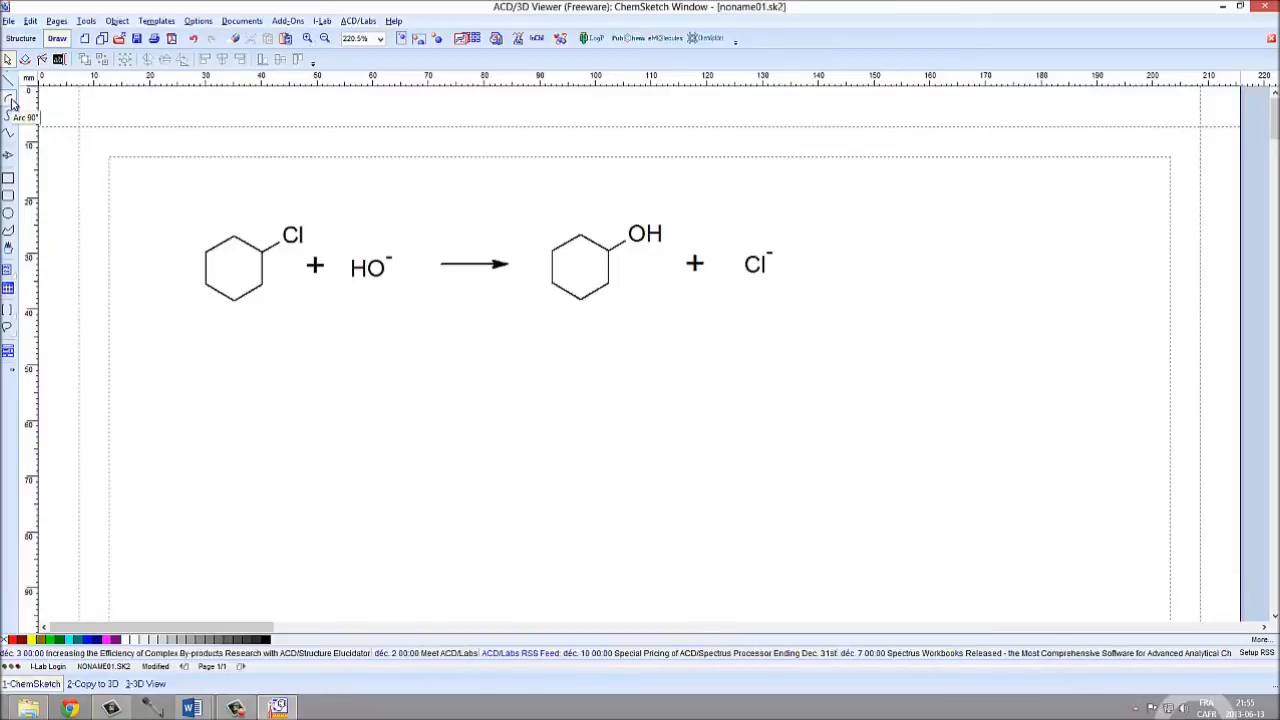
pyautogui.click(8, 155)
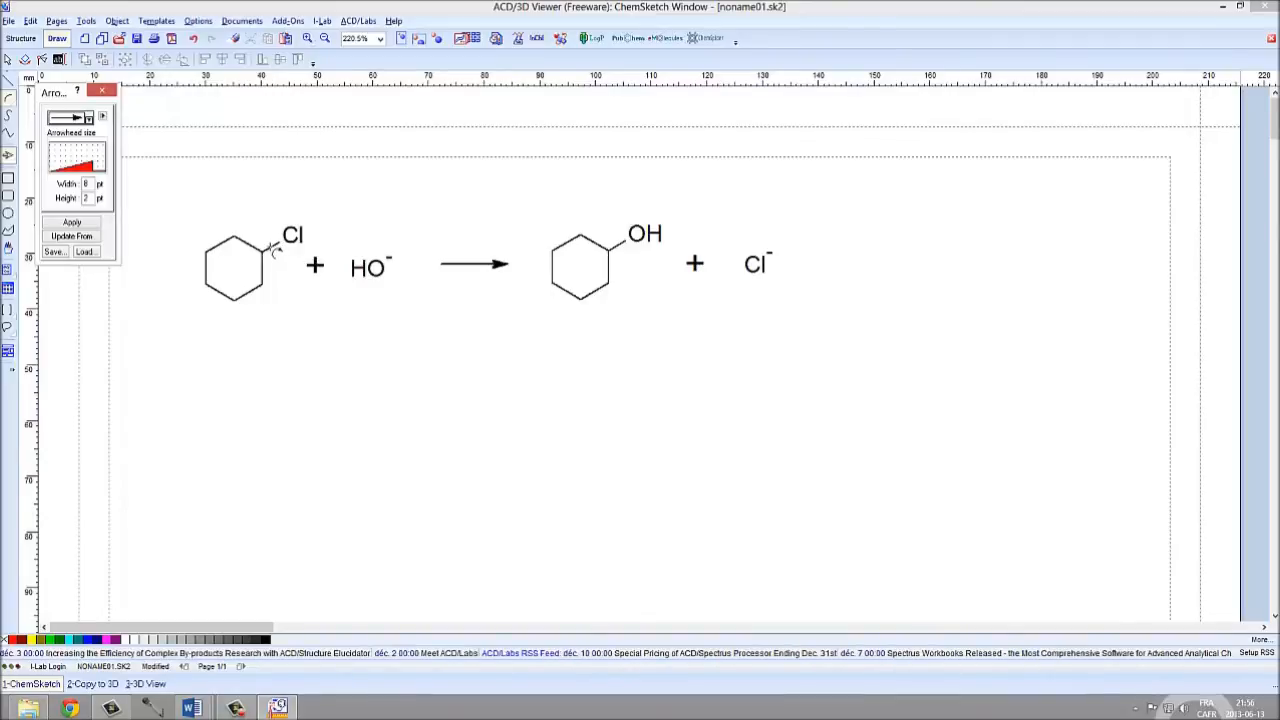
# Draw a trial 90° arc arrow at the C–Cl bond, delete it, and draw a 180° arc arrow from the bond to Cl
pyautogui.moveTo(272, 250)
pyautogui.mouseDown()
pyautogui.moveTo(270, 214)
pyautogui.moveTo(281, 212)
pyautogui.moveTo(266, 208)
pyautogui.moveTo(300, 232)
pyautogui.moveTo(266, 204)
pyautogui.mouseUp()
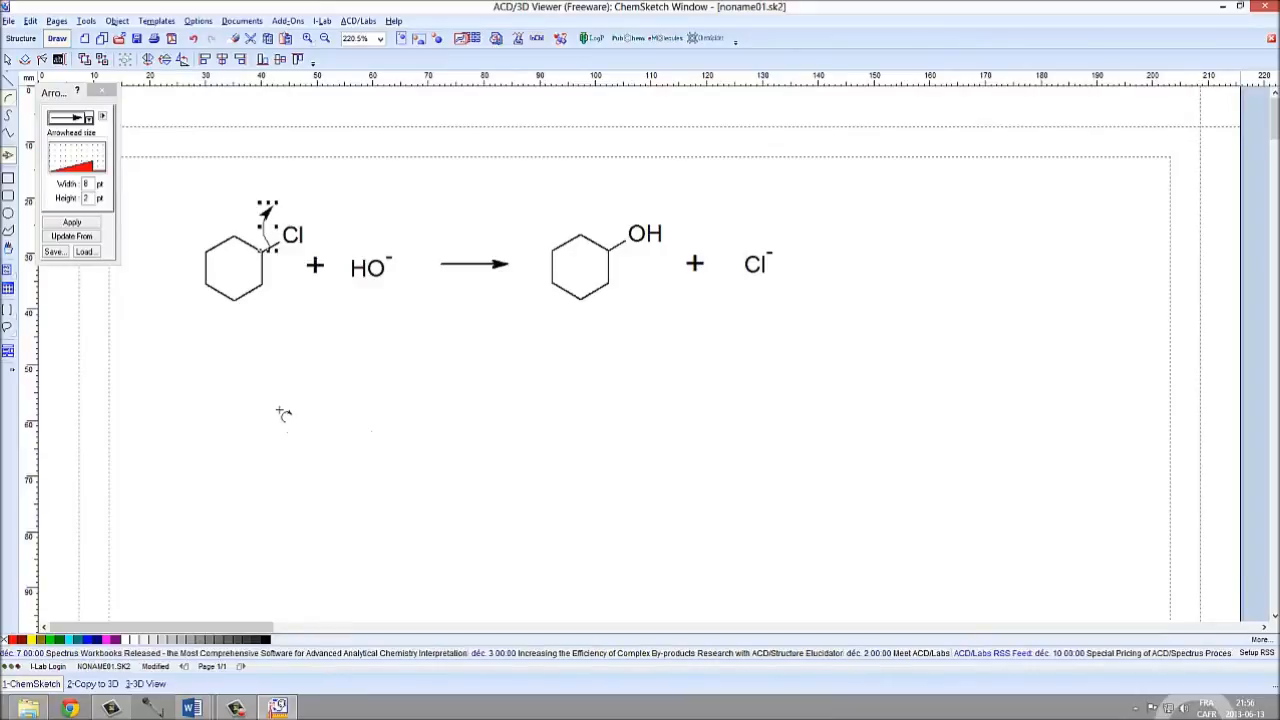
pyautogui.press('Delete')
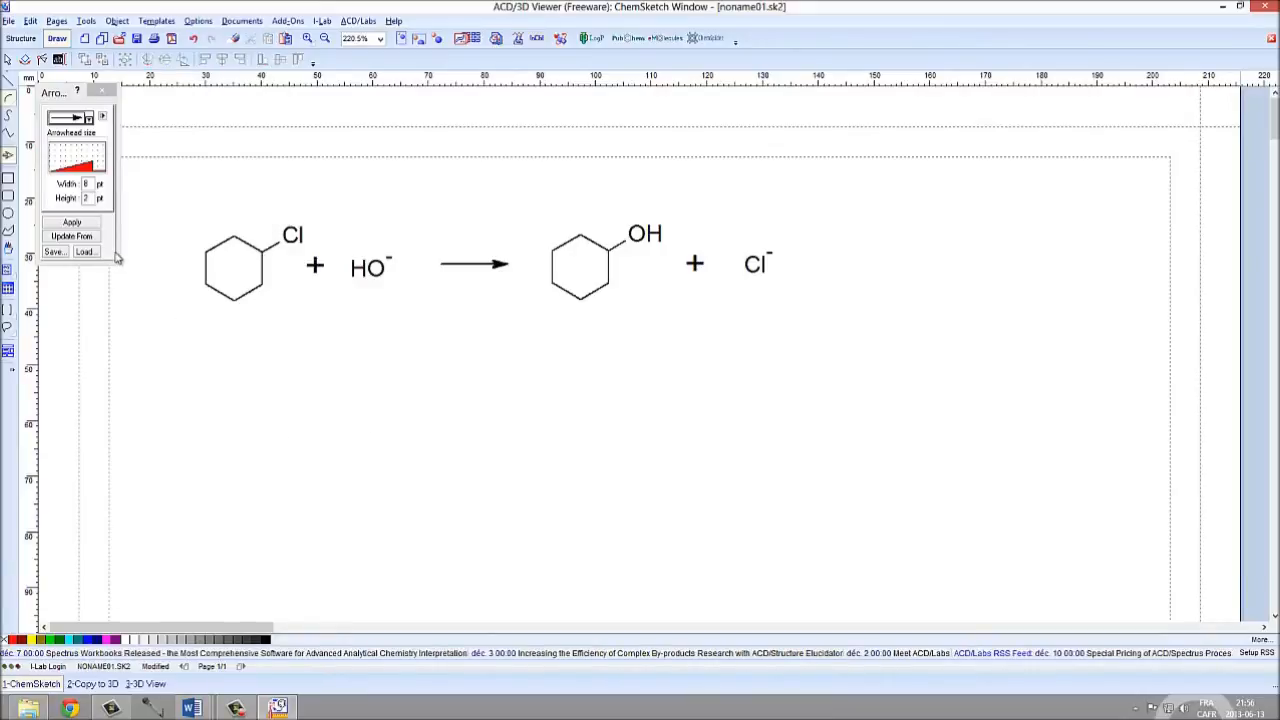
pyautogui.click(16, 112)
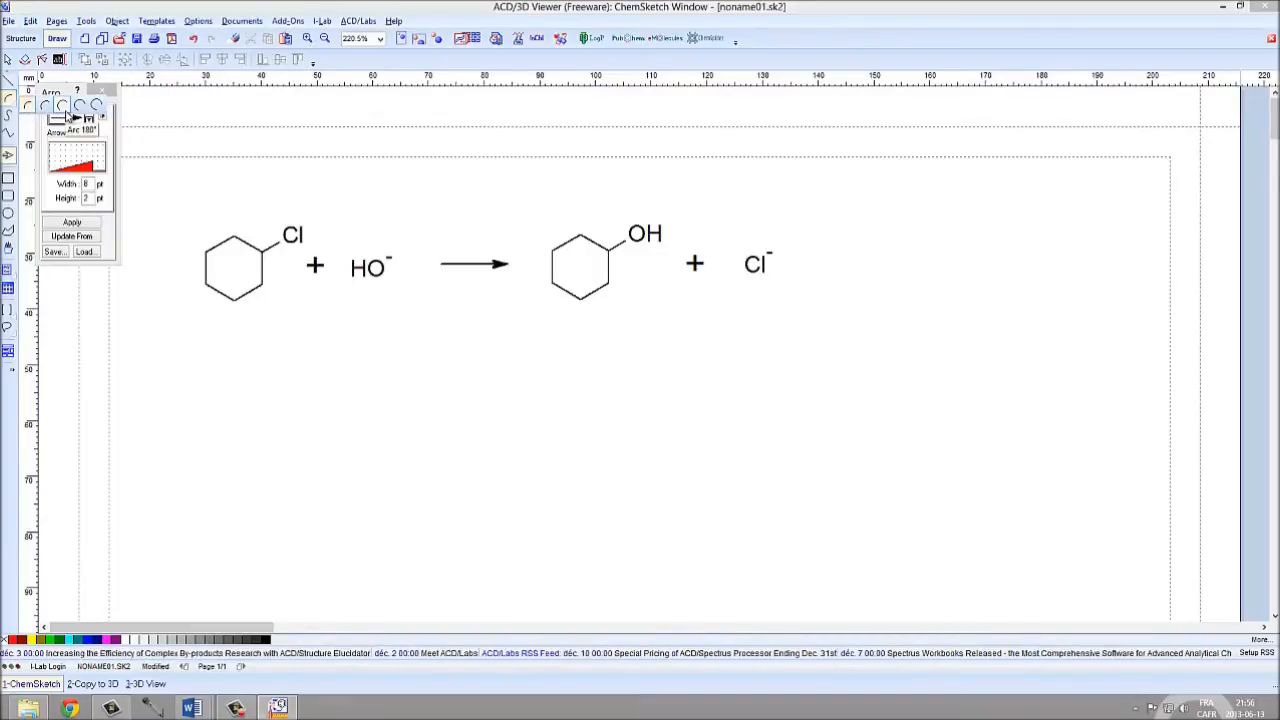
pyautogui.click(64, 112)
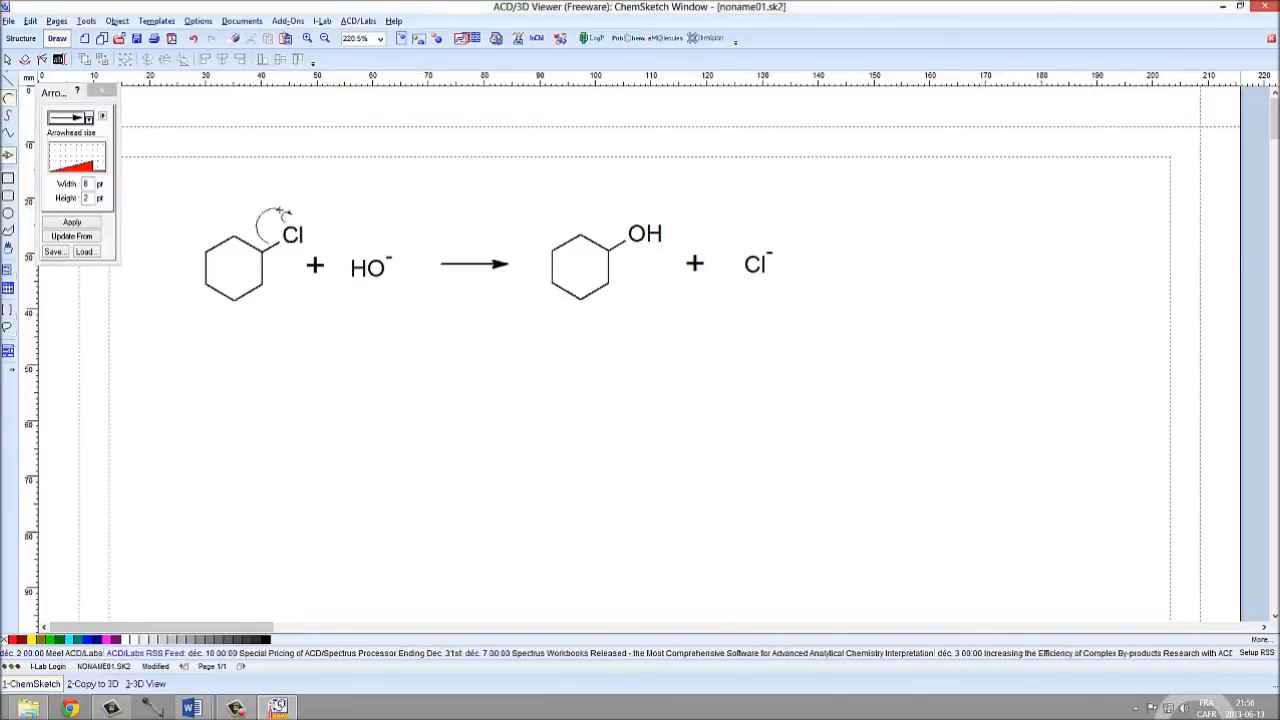
pyautogui.moveTo(265, 240); pyautogui.dragTo(284, 217)
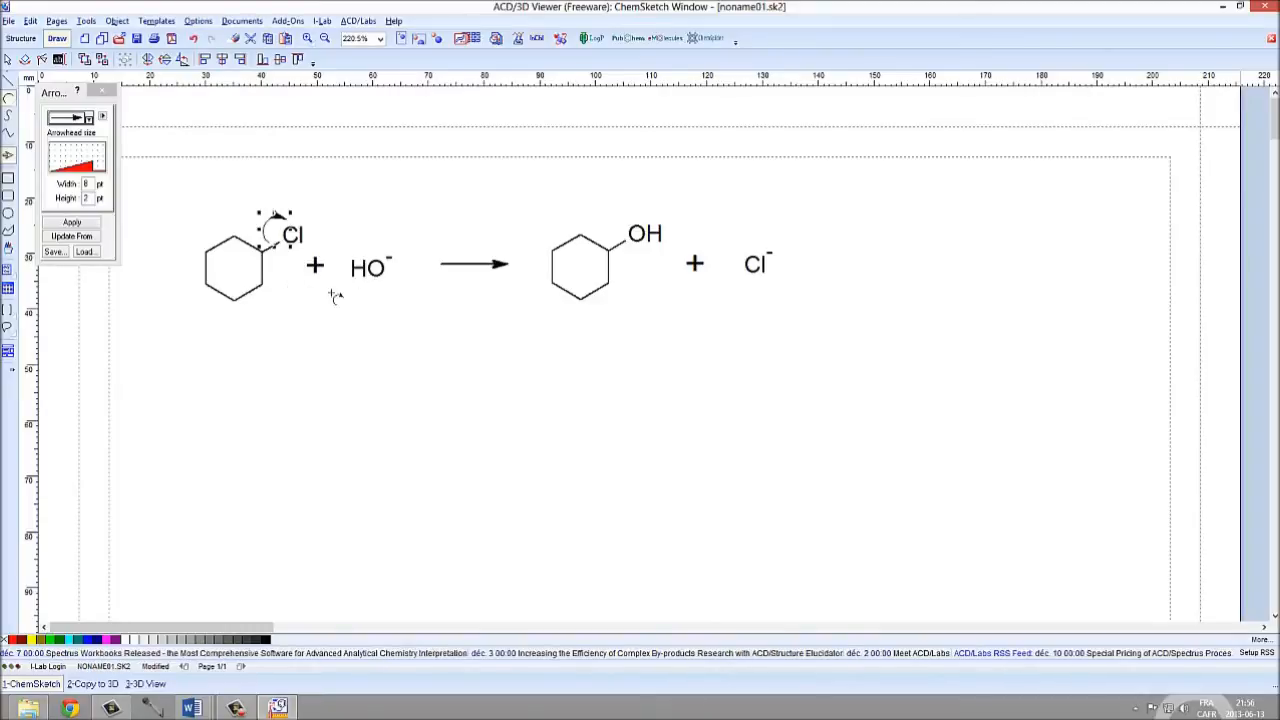
# Draw a curved mechanism arrow from the hydroxide oxygen to the ring carbon bearing the chlorine, then deselect it
pyautogui.click(9, 98)
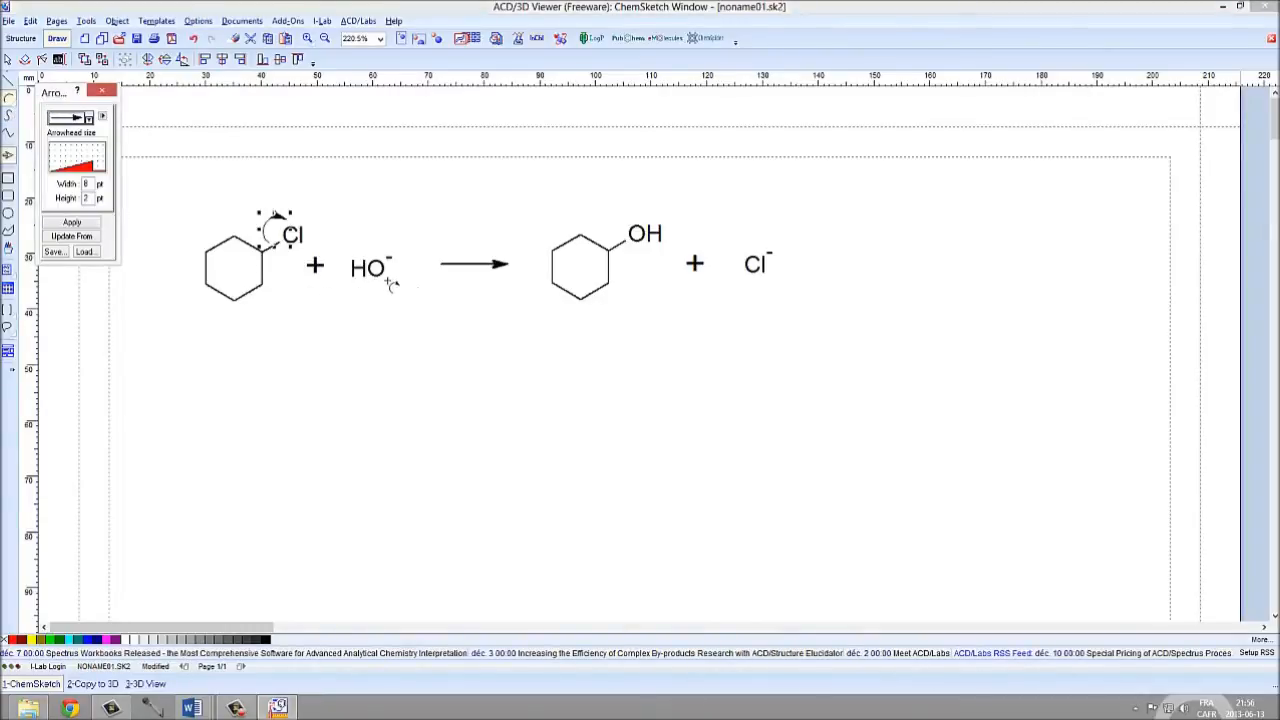
pyautogui.moveTo(376, 280)
pyautogui.mouseDown()
pyautogui.moveTo(300, 286)
pyautogui.moveTo(266, 265)
pyautogui.mouseUp()
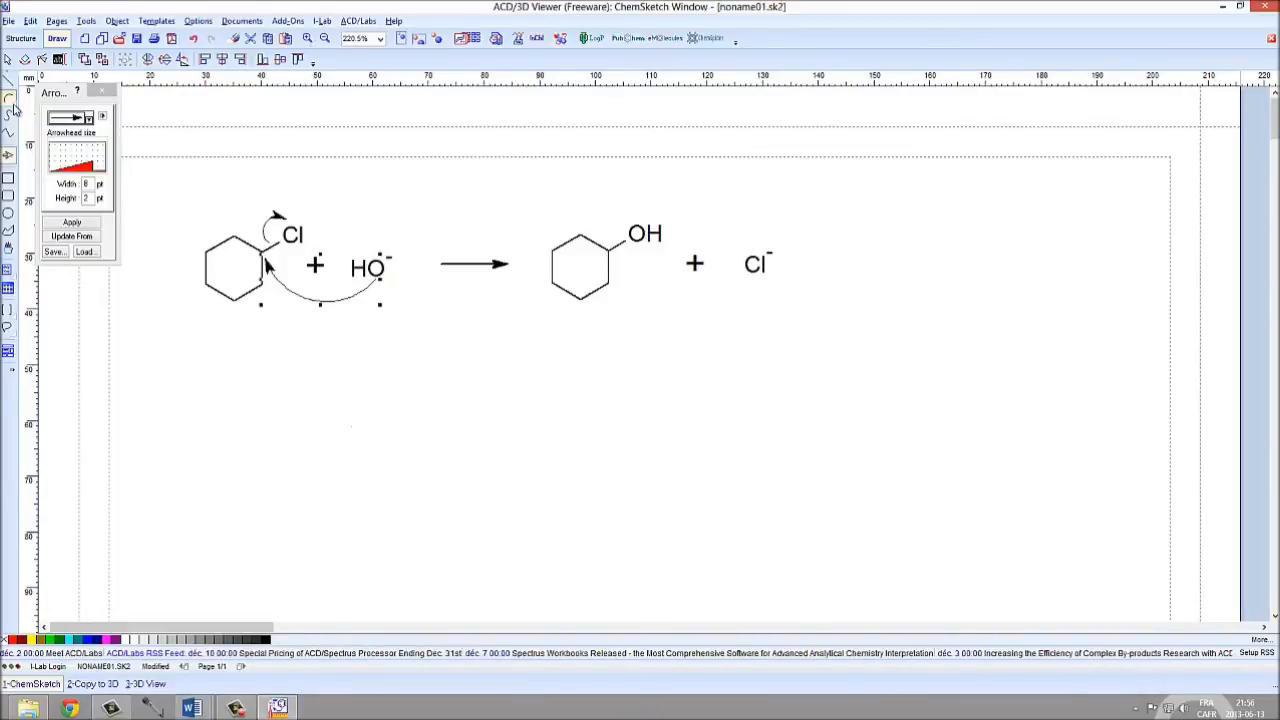
pyautogui.click(7, 59)
pyautogui.click(357, 409)
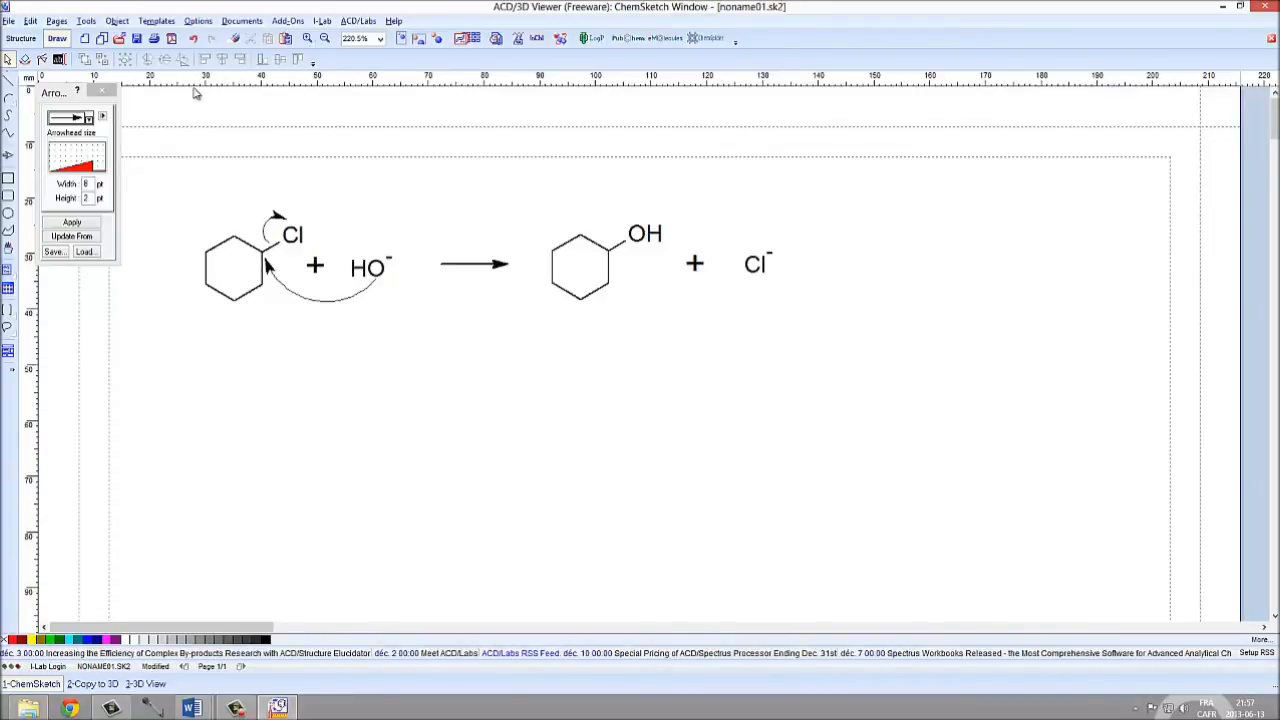
# Open the template library and view the Lab Kit glassware templates
pyautogui.click(153, 24)
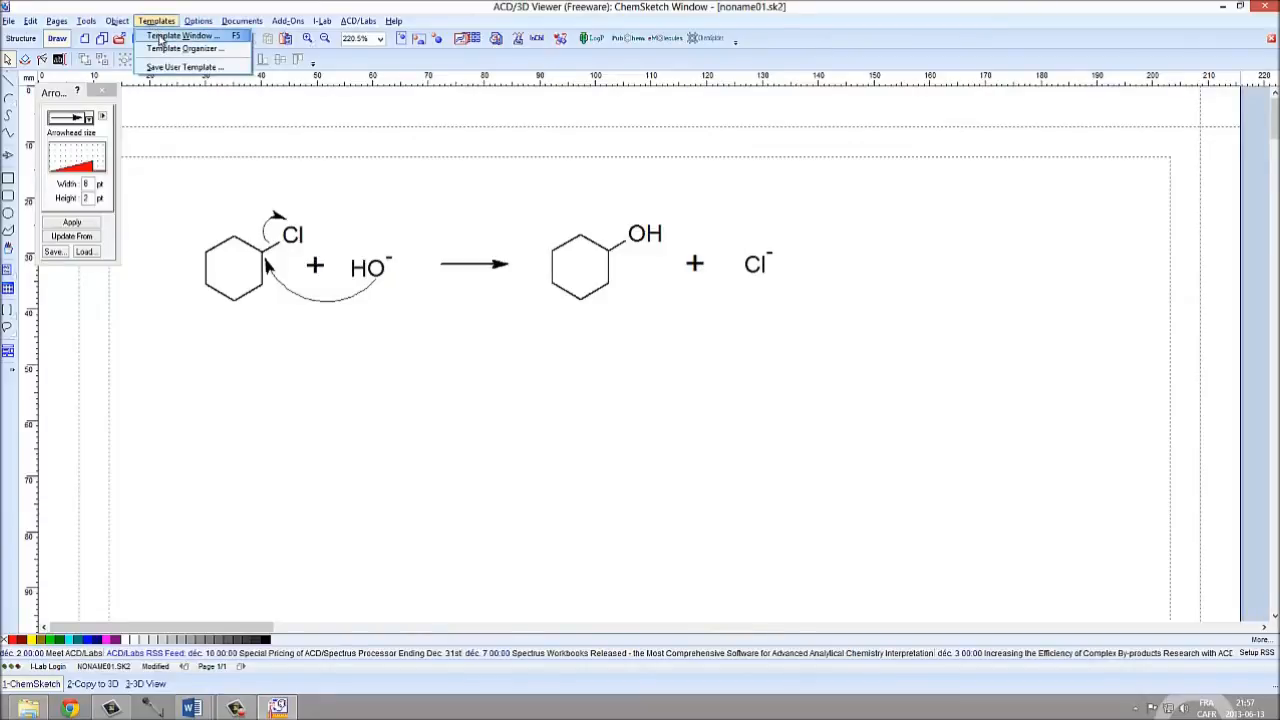
pyautogui.click(160, 38)
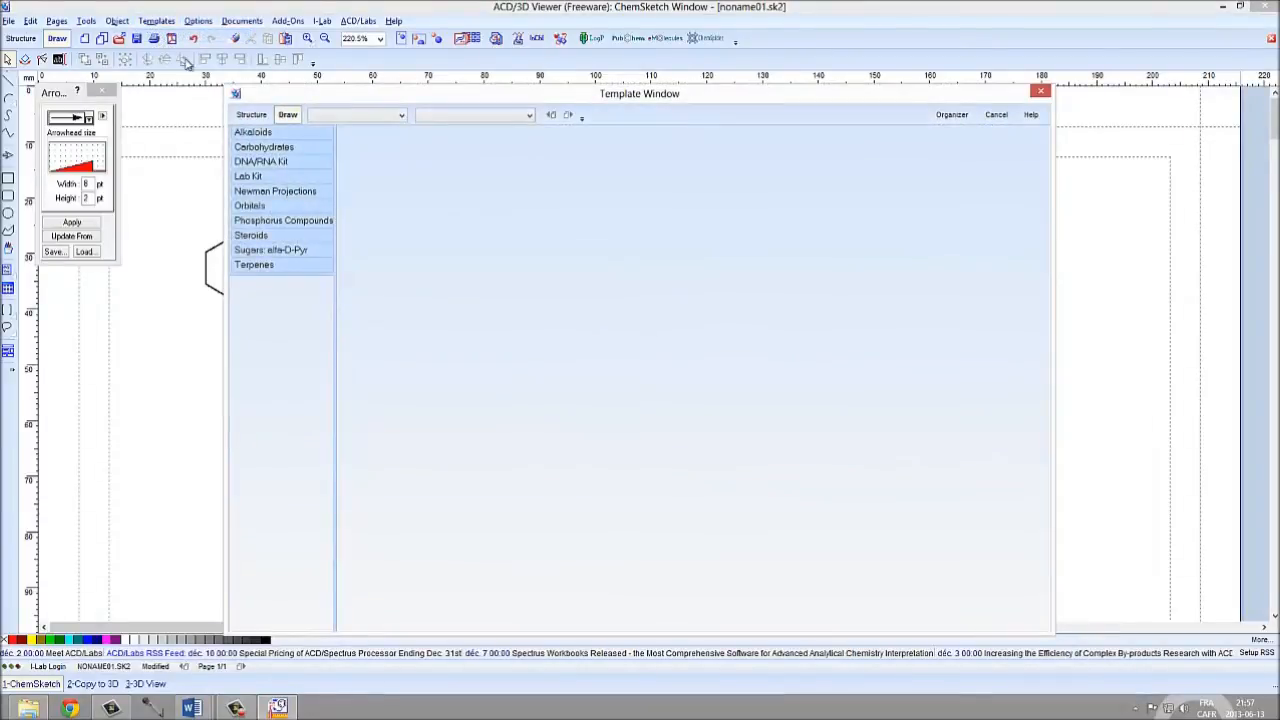
pyautogui.click(401, 115)
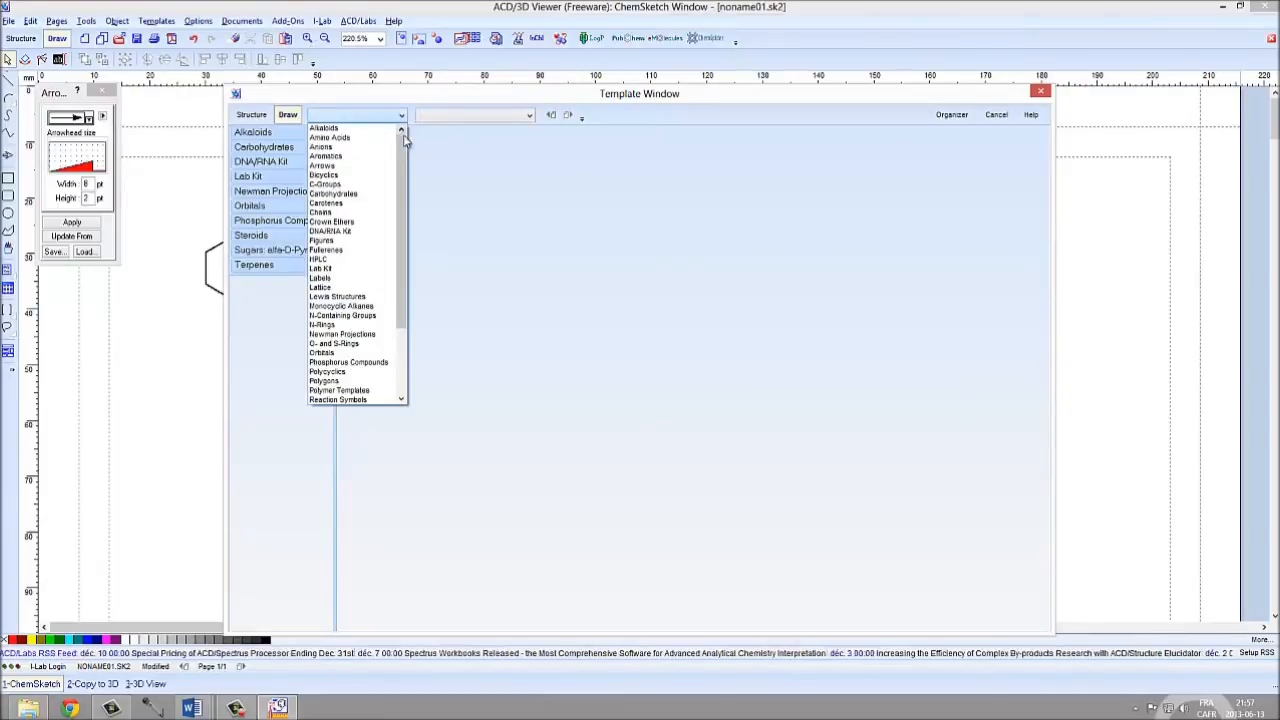
pyautogui.scroll(-1, 395, 170)
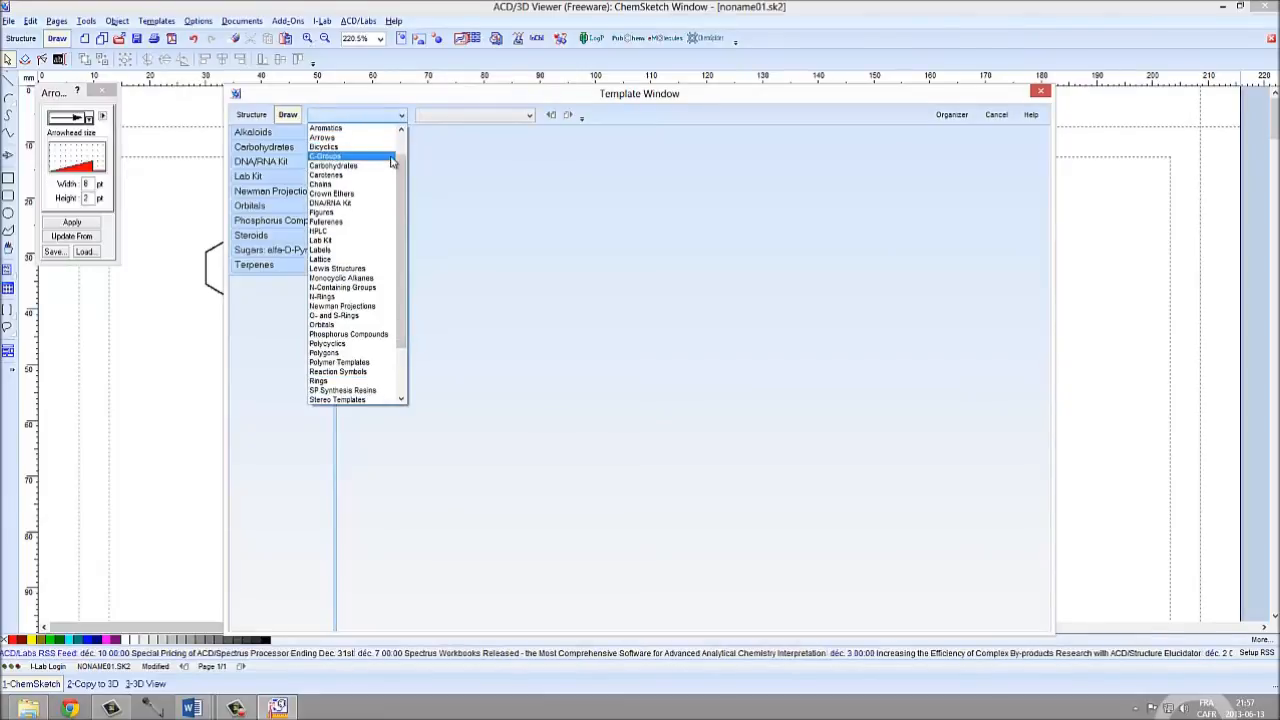
pyautogui.scroll(-2, 391, 183)
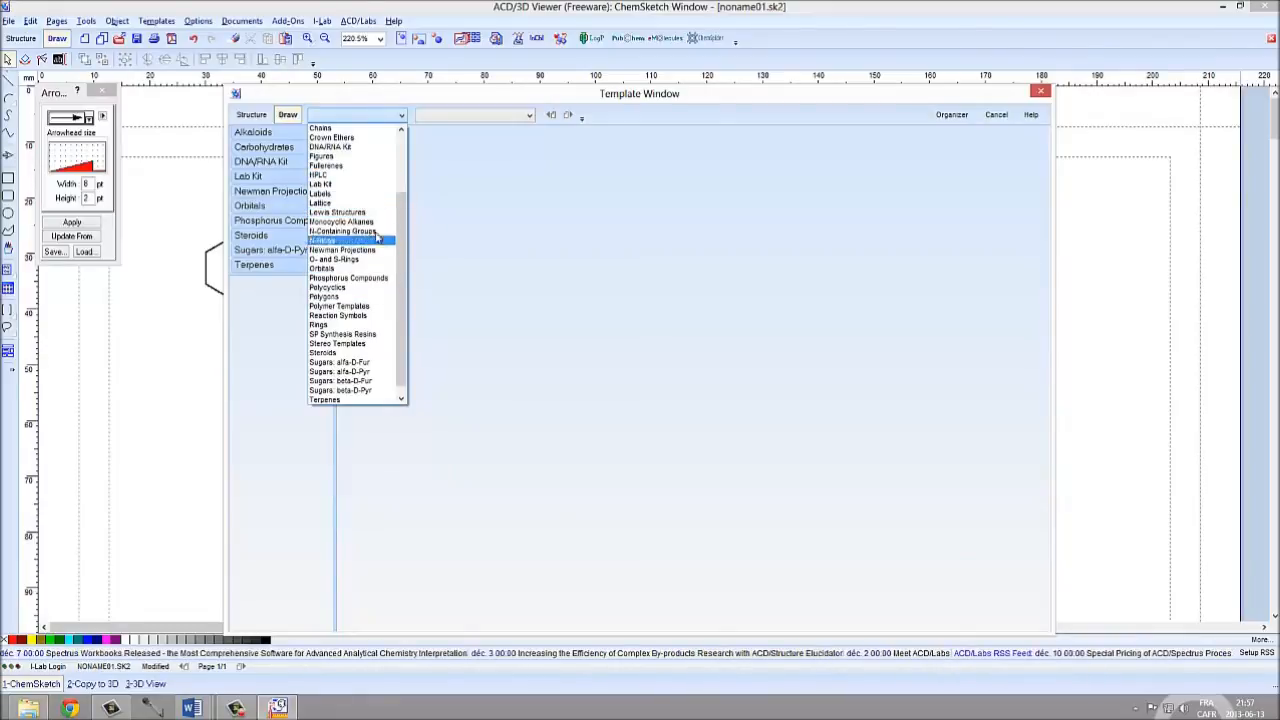
pyautogui.click(361, 186)
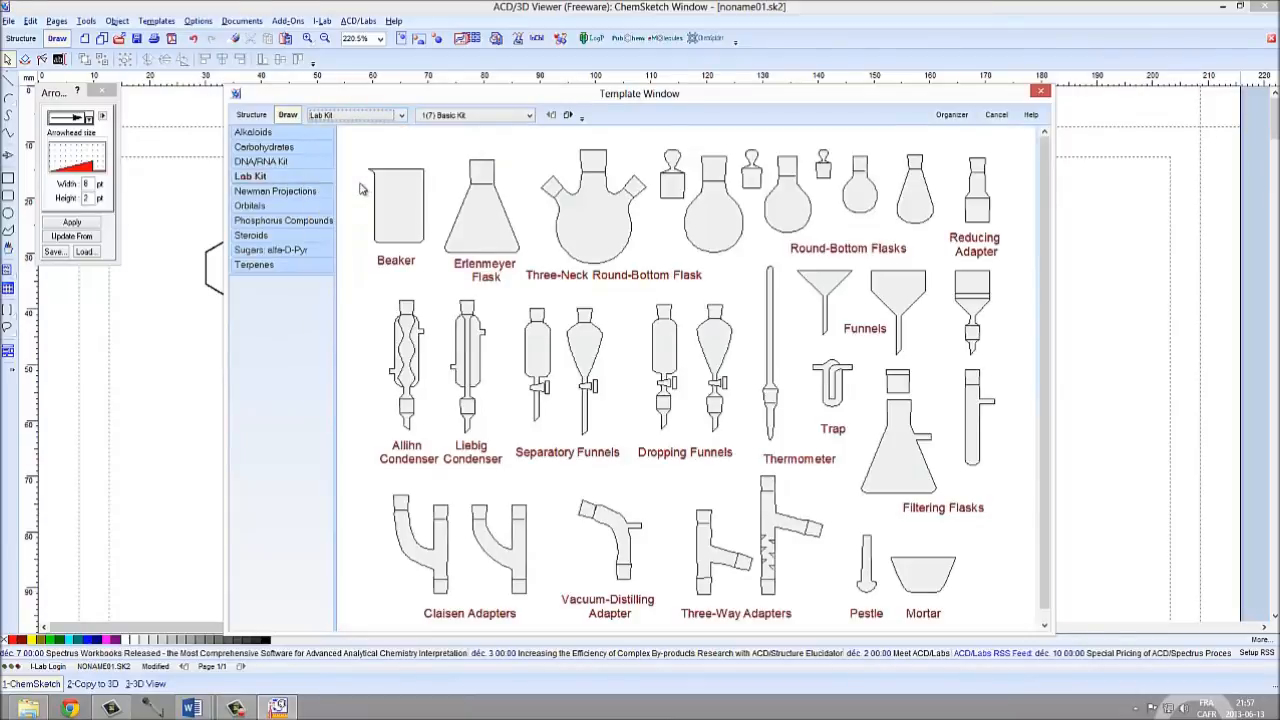
# Using the vertical electron pair from the Lewis Structures templates, add lone pairs beside the hydroxide oxygen, the reactant Cl and both sides of the chloride ion
pyautogui.click(391, 118)
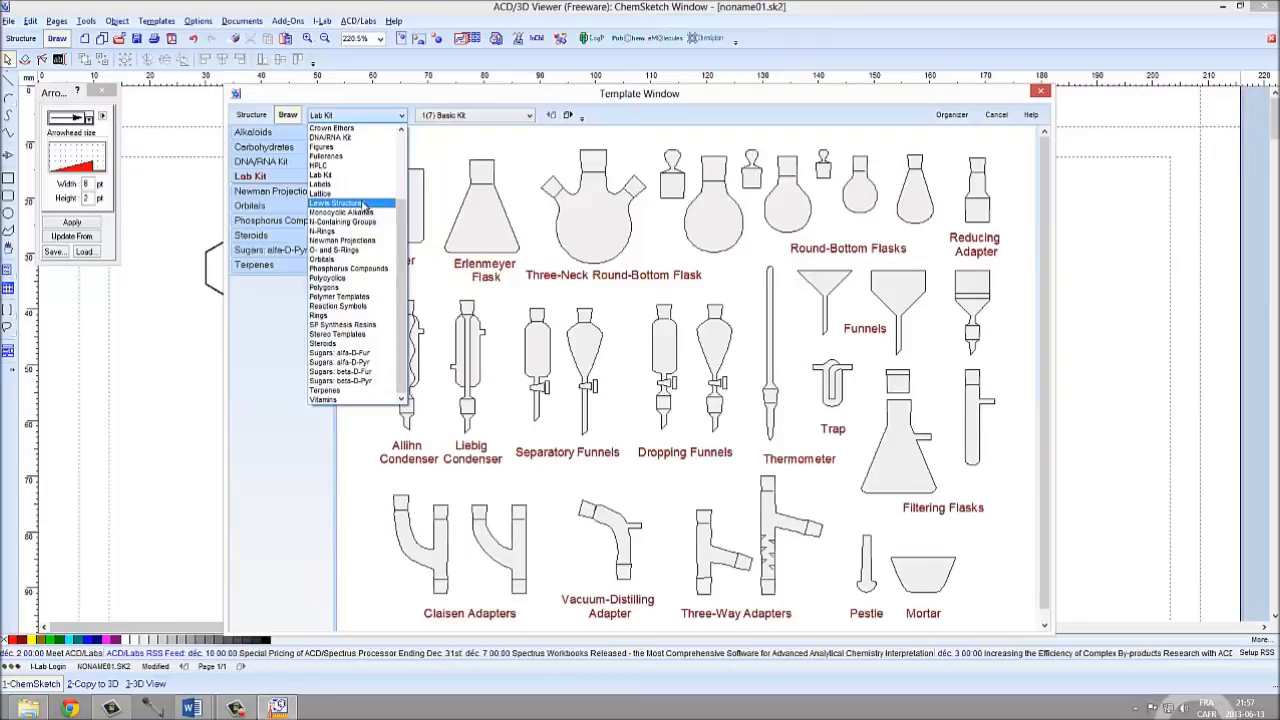
pyautogui.click(362, 204)
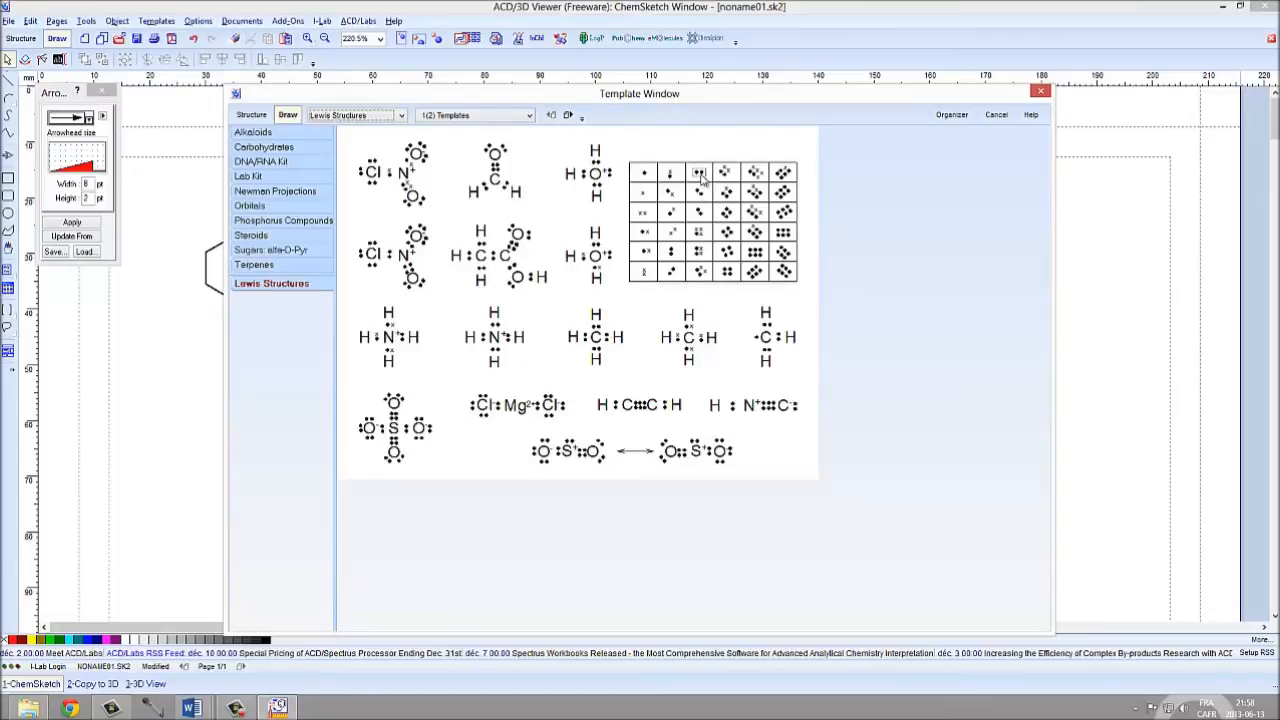
pyautogui.click(671, 256)
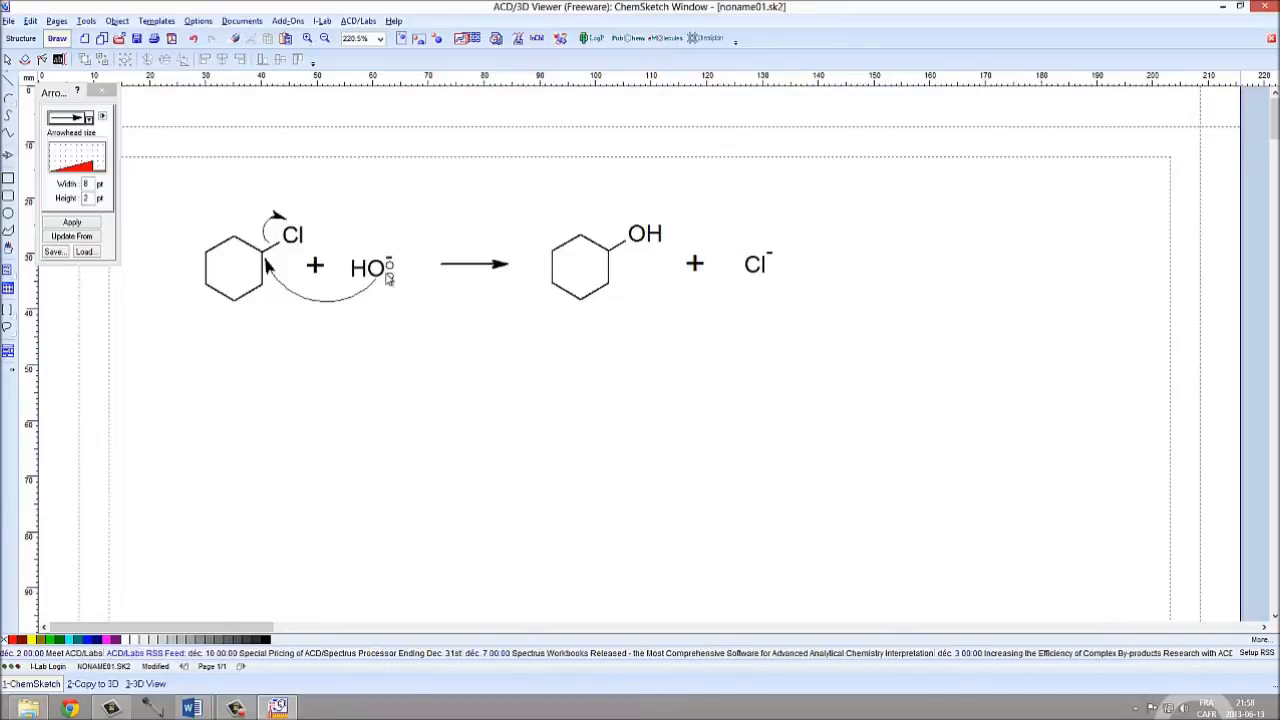
pyautogui.click(388, 276)
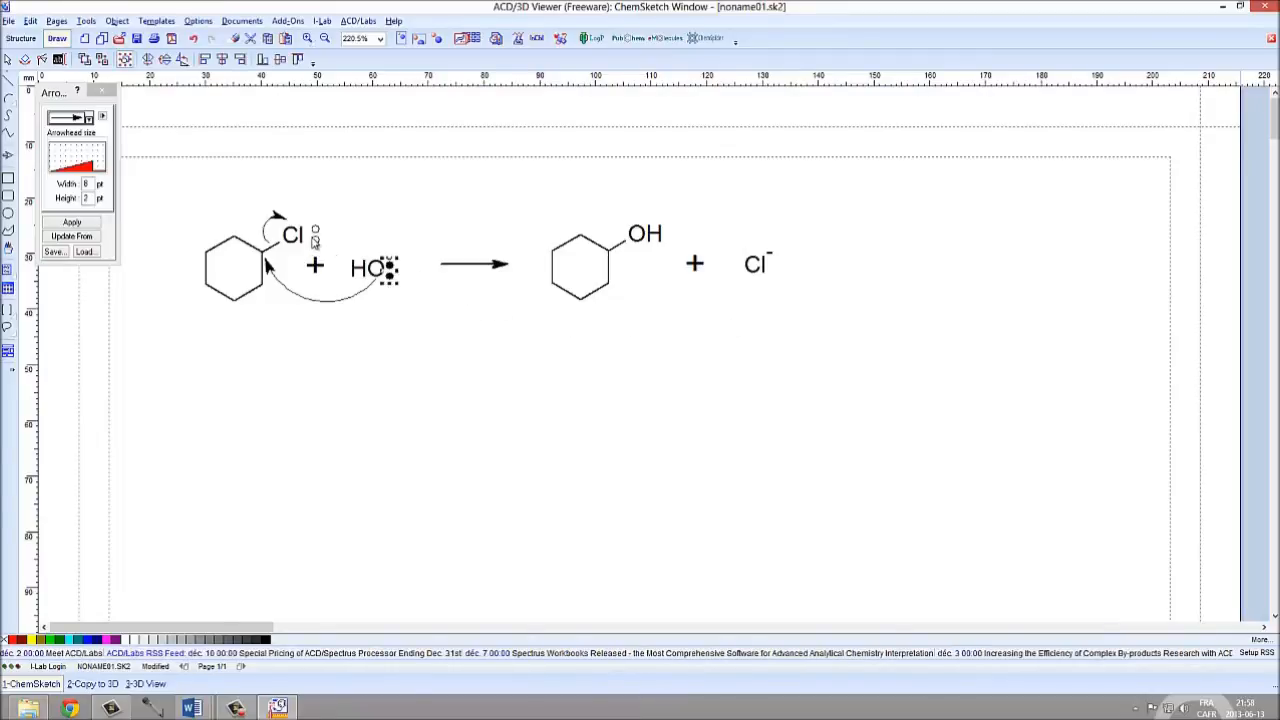
pyautogui.click(311, 242)
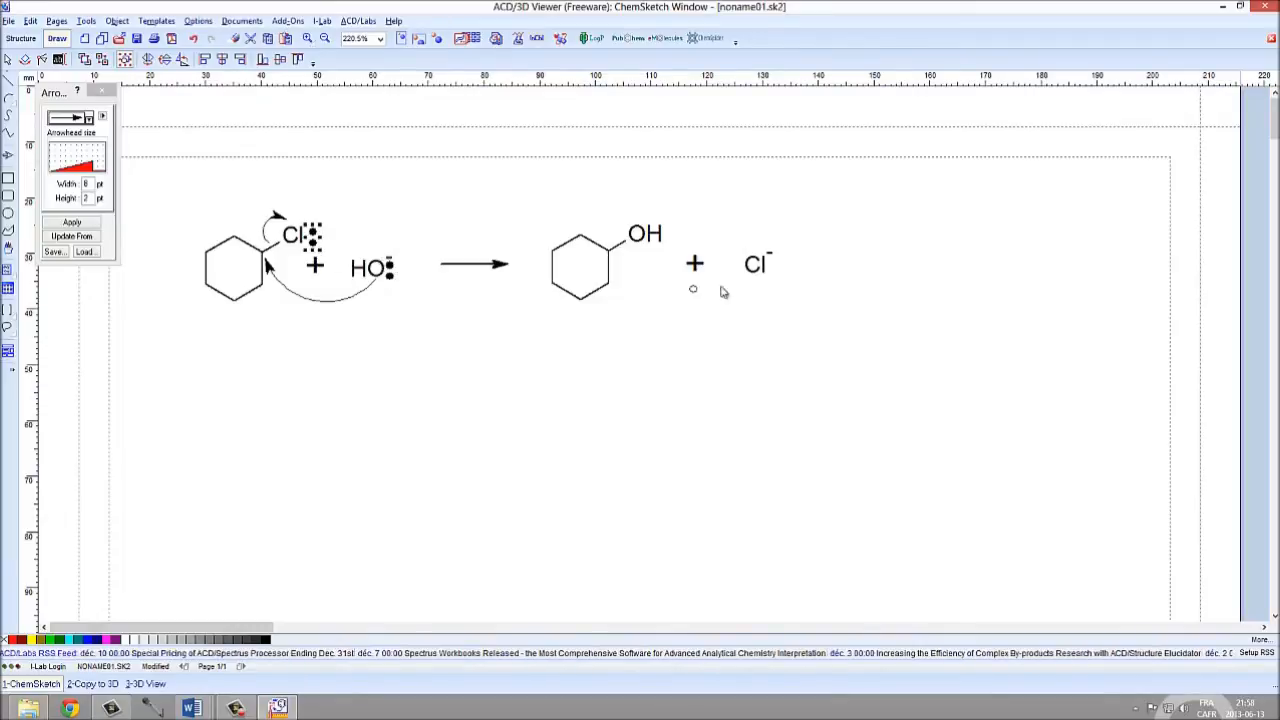
pyautogui.click(773, 270)
pyautogui.click(738, 268)
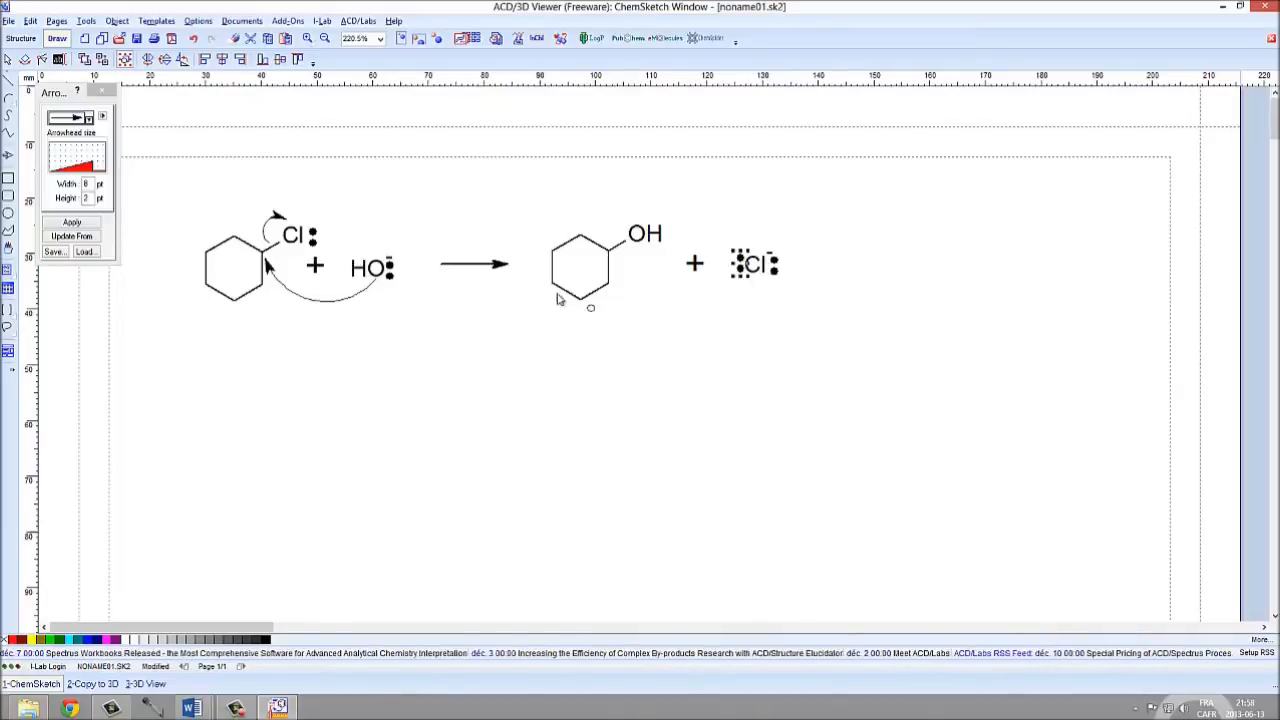
# Using the horizontal electron pair from the Lewis Structures templates, add lone pairs above and below the chloride ion and the product's OH oxygen
pyautogui.click(158, 21)
pyautogui.click(182, 35)
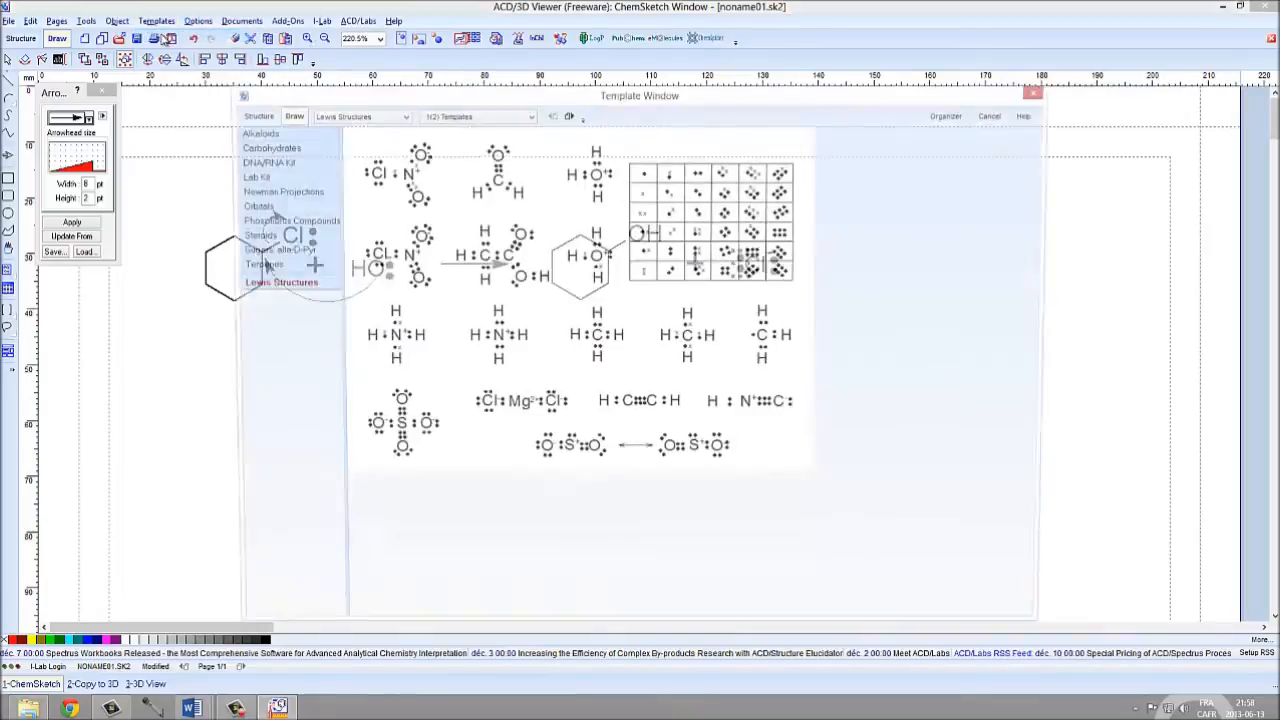
pyautogui.click(704, 177)
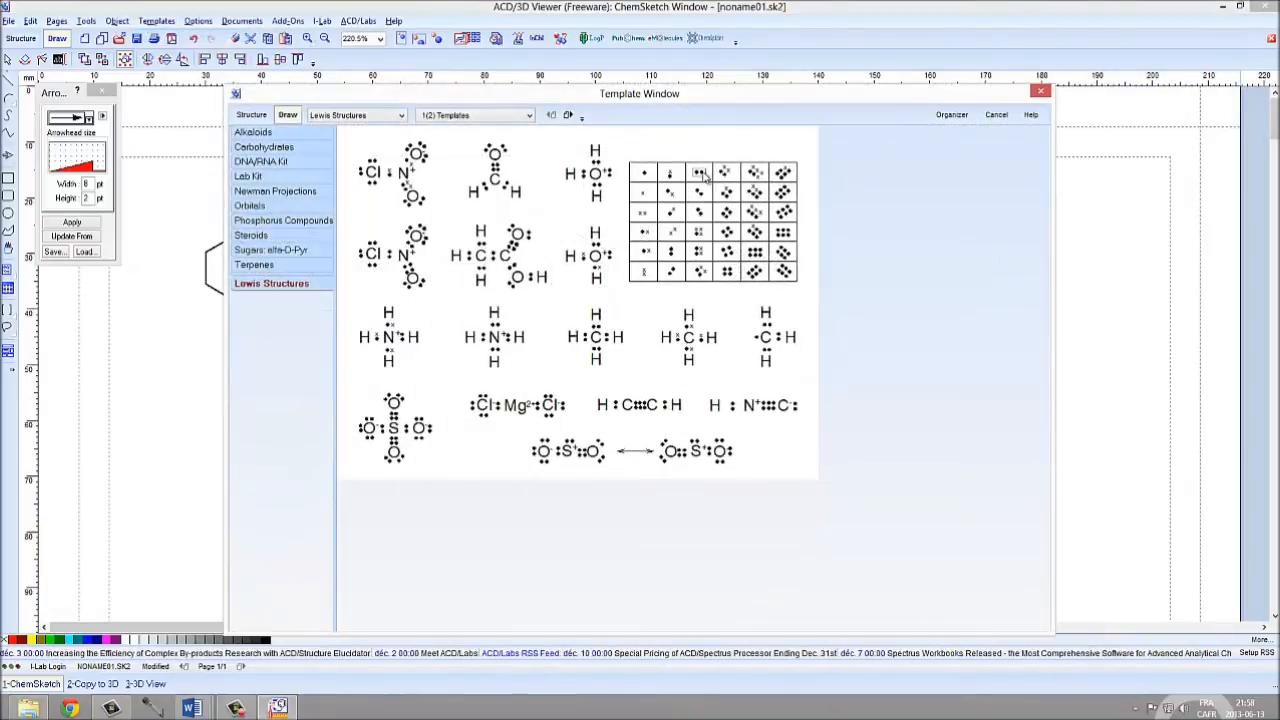
pyautogui.click(763, 250)
pyautogui.click(763, 284)
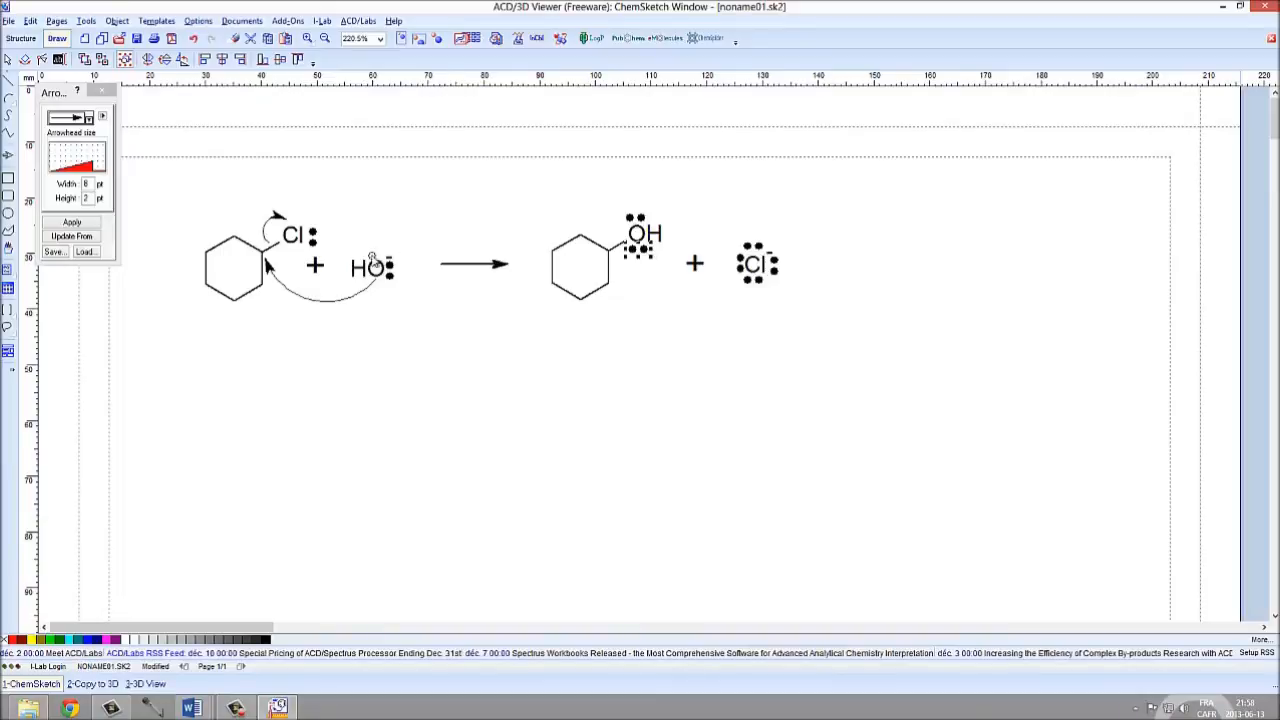
# Add horizontal lone pairs above and below the hydroxide oxygen and the reactant Cl, then deselect everything
pyautogui.click(385, 287)
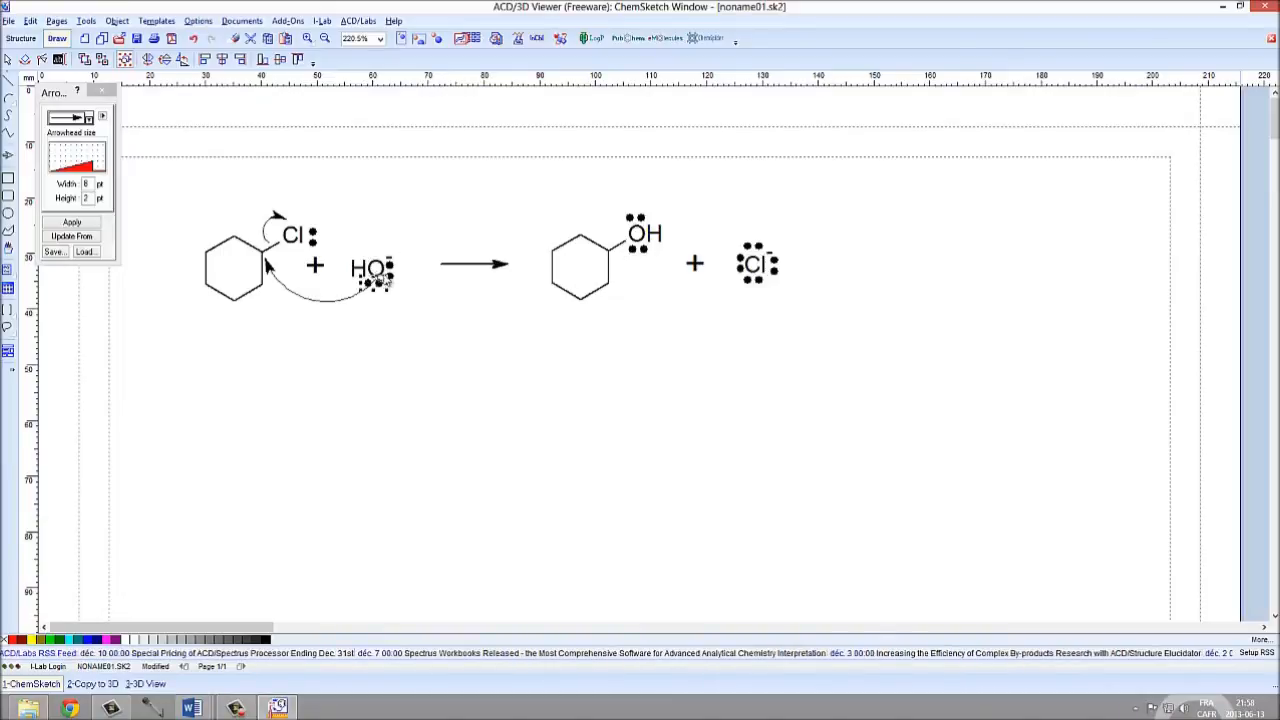
pyautogui.click(385, 254)
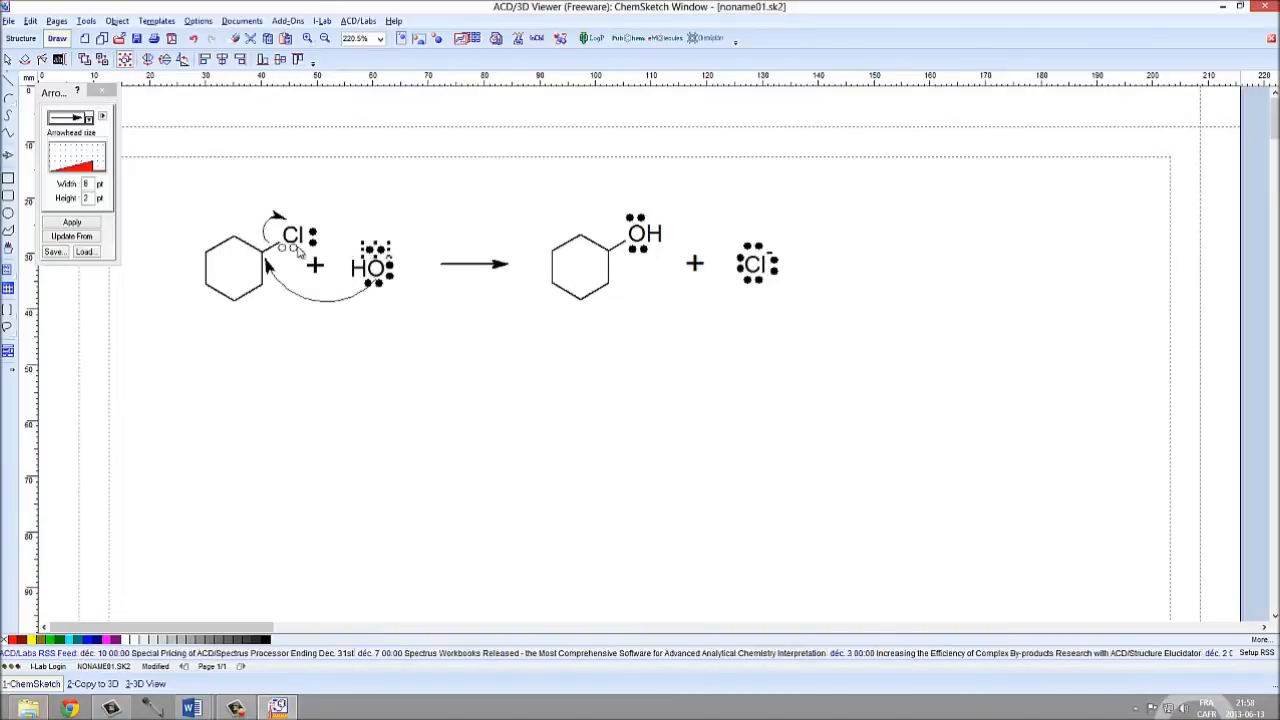
pyautogui.click(298, 254)
pyautogui.click(298, 222)
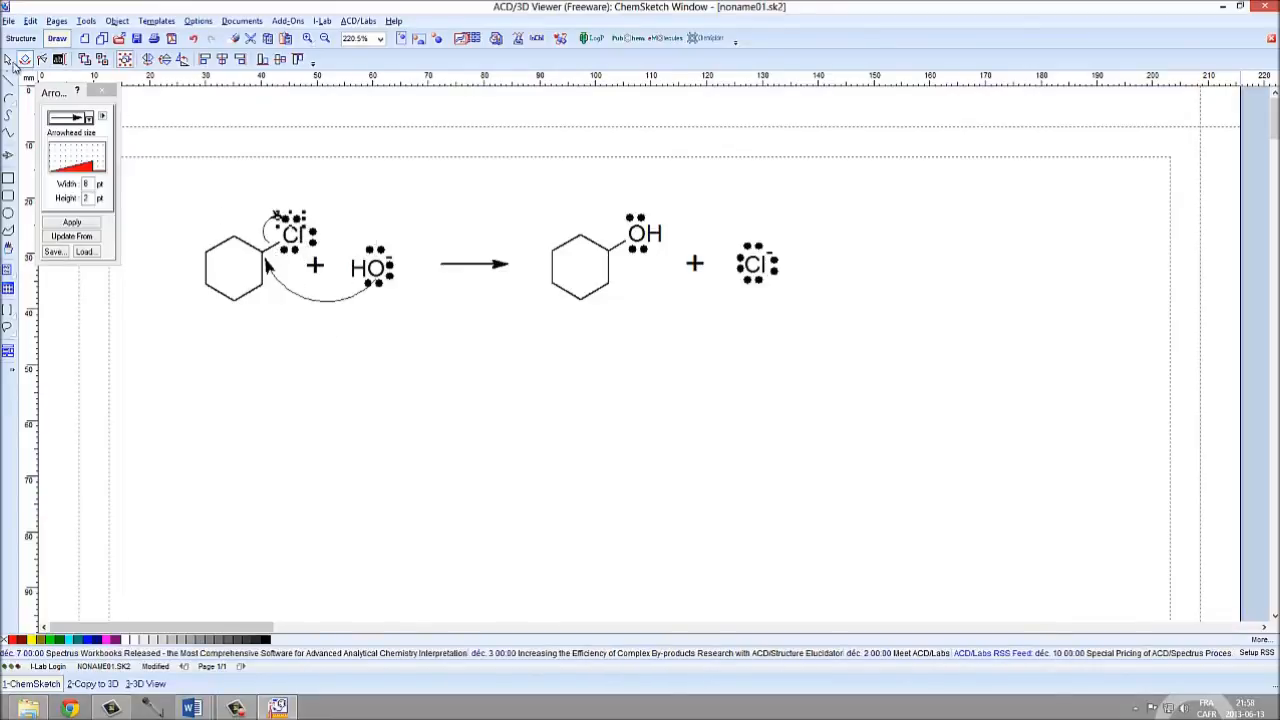
pyautogui.click(282, 388)
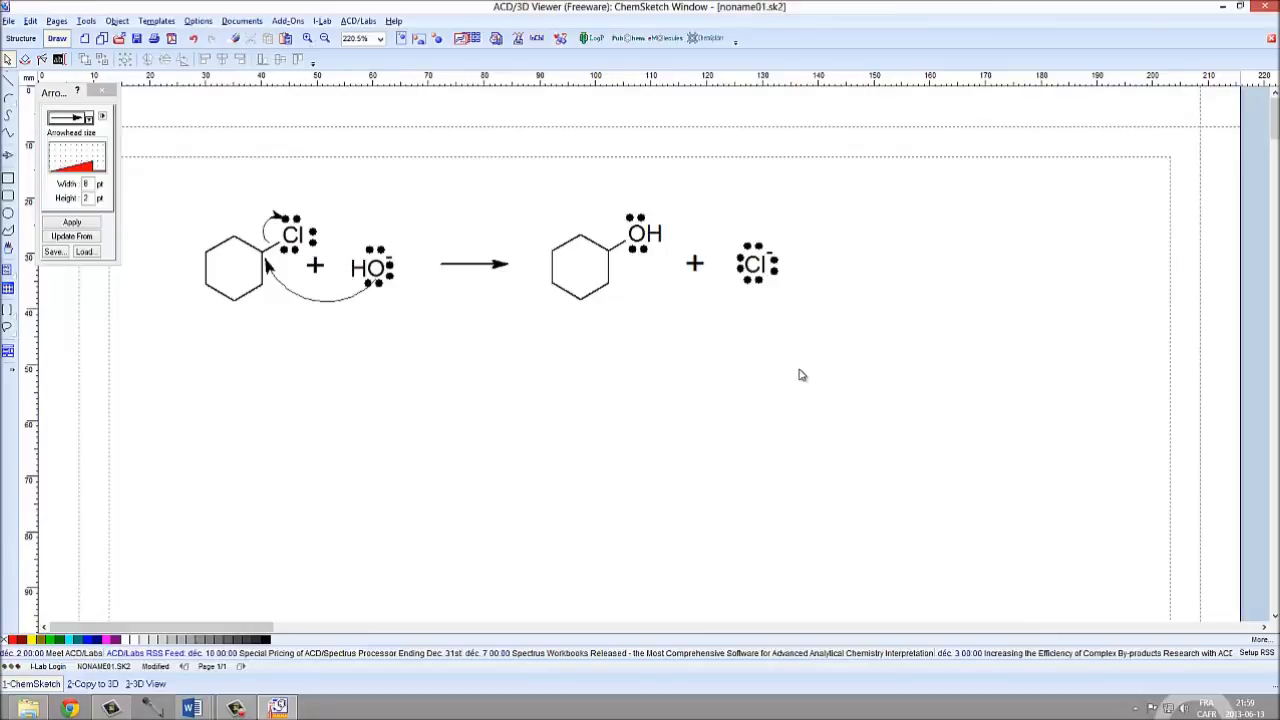
# Copy the complete mechanism drawing, switch to the Word report and paste it on a new line below the general reaction
pyautogui.moveTo(167, 177); pyautogui.dragTo(932, 396)
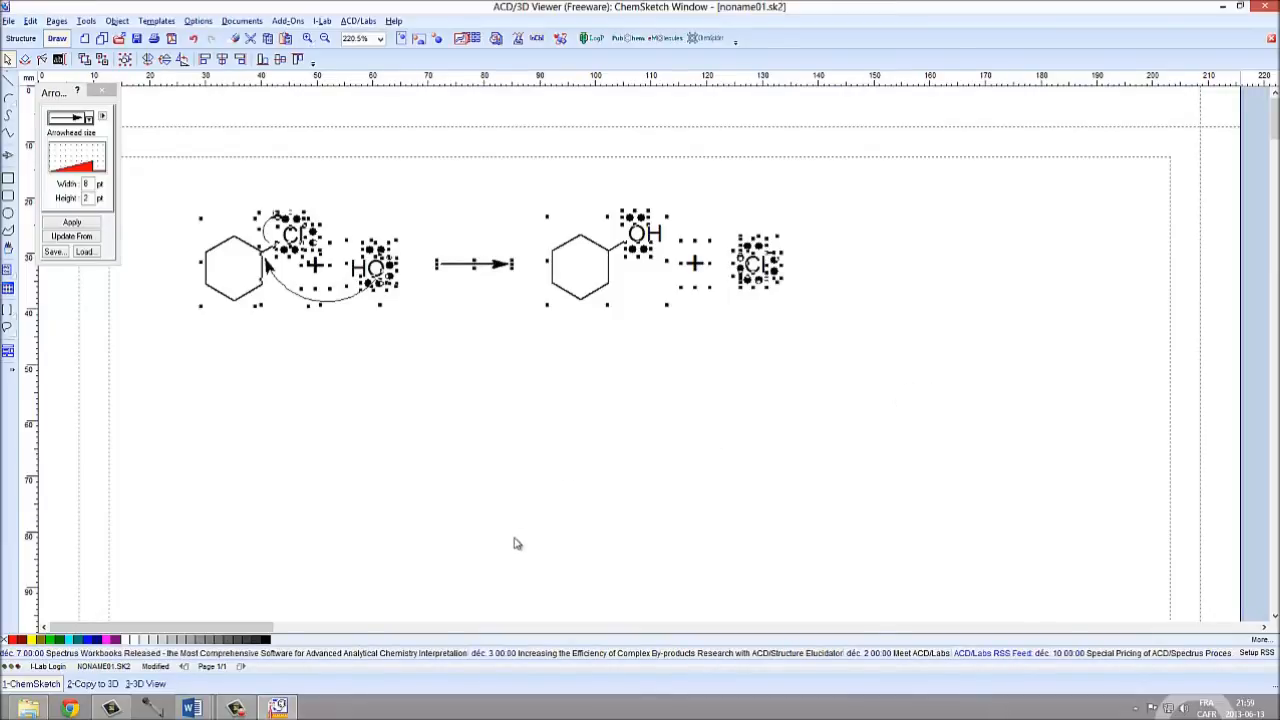
pyautogui.click(192, 708)
pyautogui.click(262, 650)
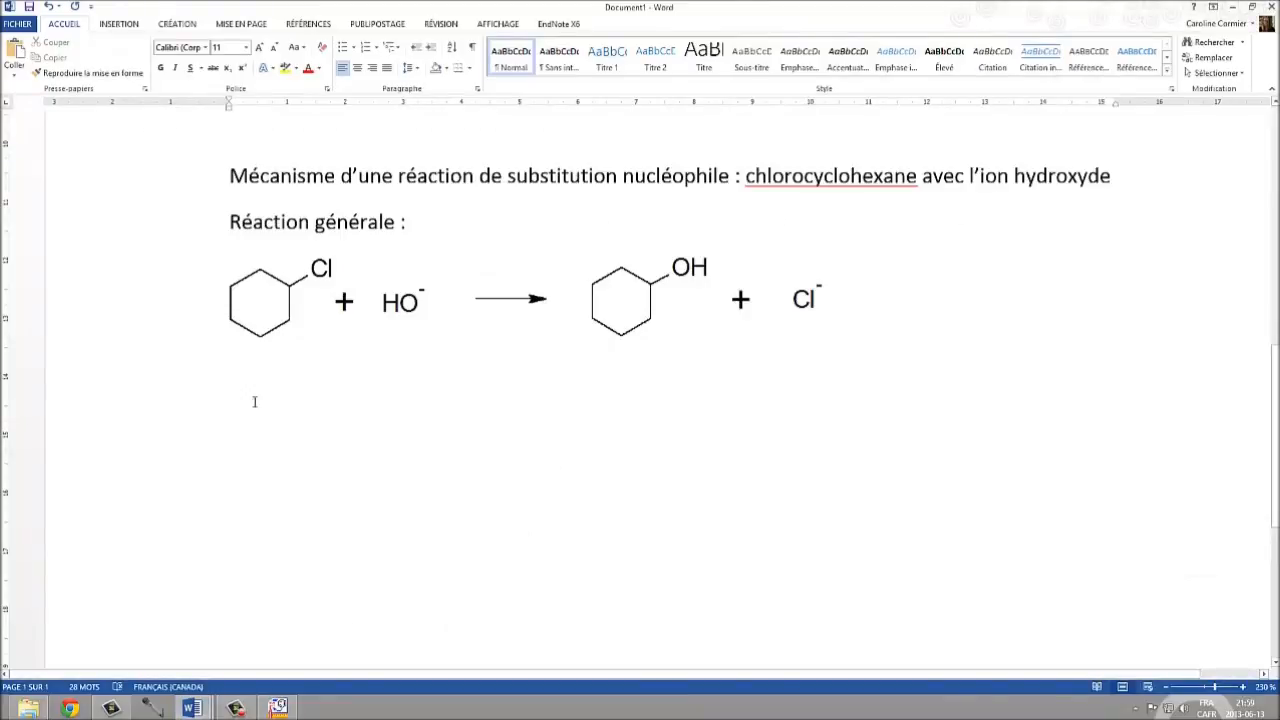
pyautogui.press('Return')
pyautogui.hotkey('ctrl', 'v')
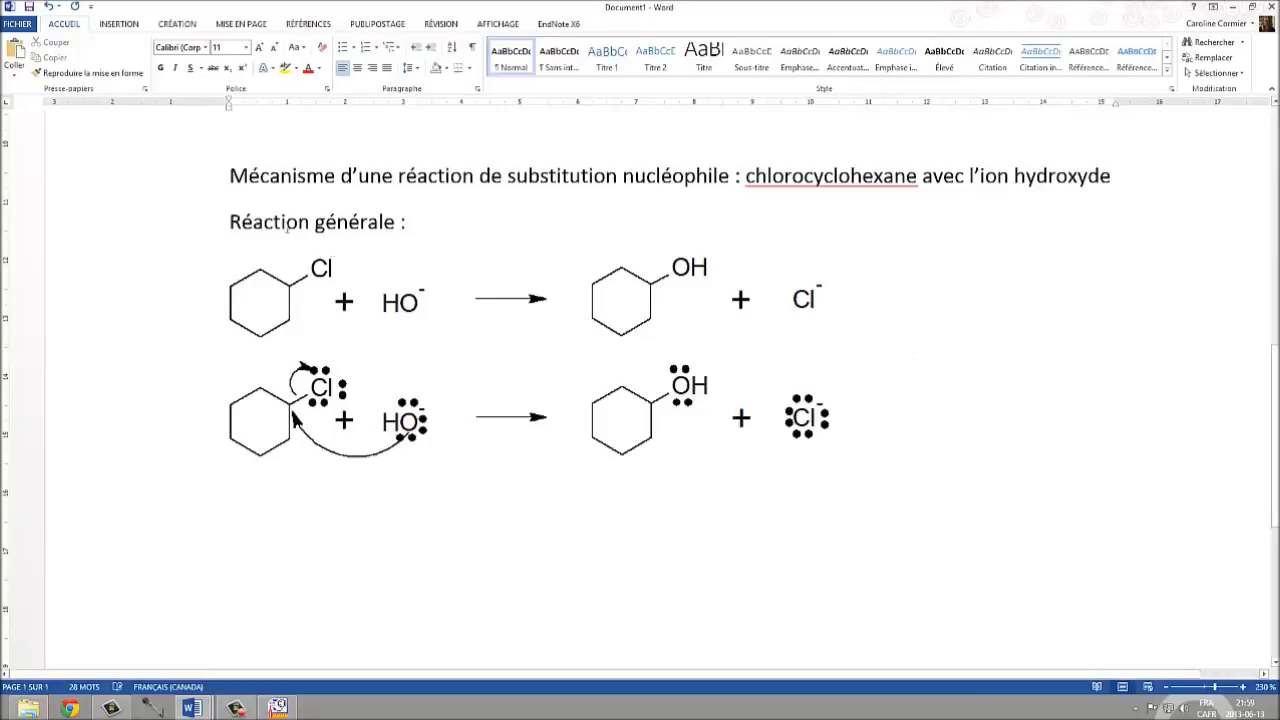
# Move the title line "Mécanisme d'une réaction de substitution nucléophile : chlorocyclohexane avec l'ion hydroxyde" between the general reaction and the mechanism drawing
pyautogui.click(158, 186)
pyautogui.hotkey('ctrl', 'c')
pyautogui.moveTo(300, 190); pyautogui.dragTo(232, 300)
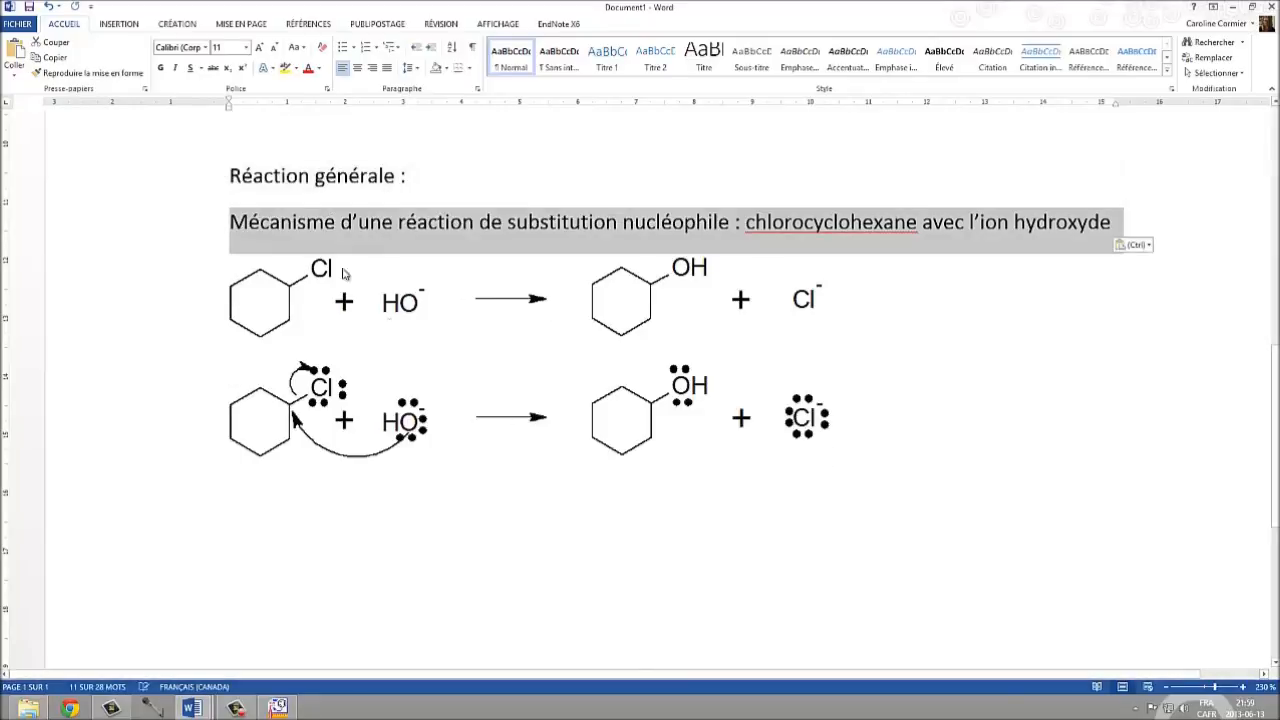
pyautogui.press('Delete')
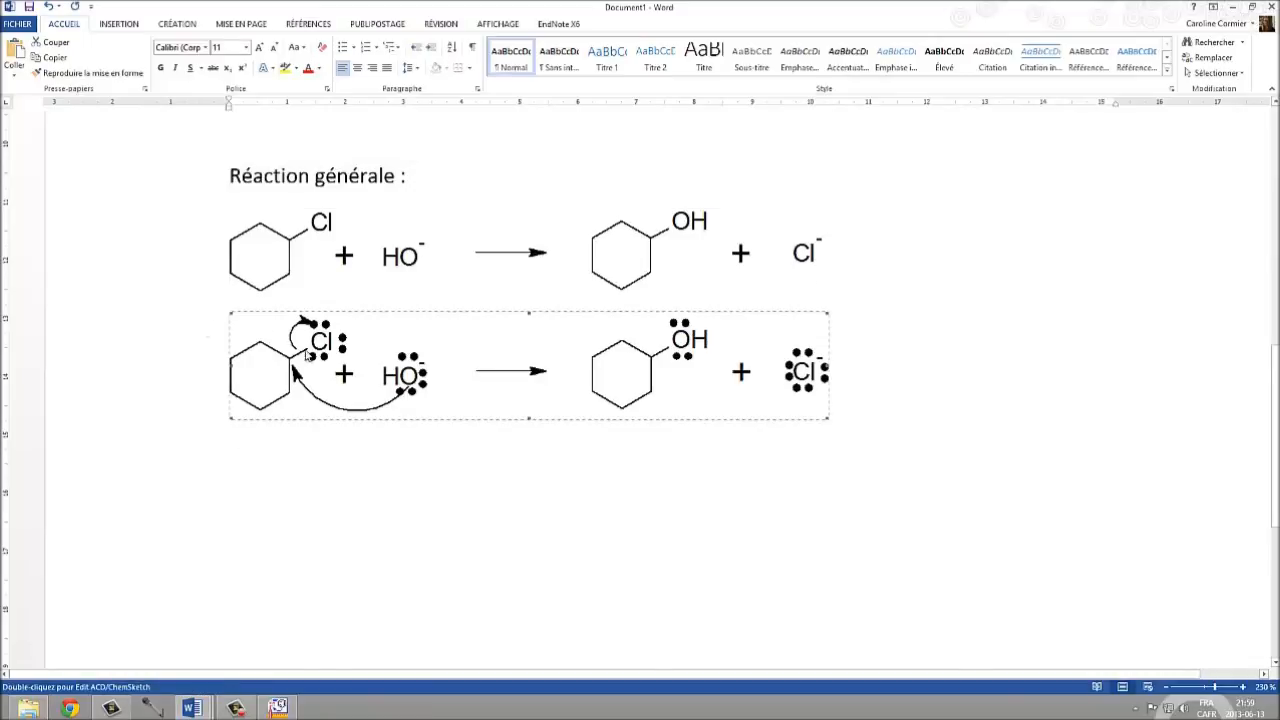
pyautogui.click(843, 290)
pyautogui.hotkey('ctrl', 'v')
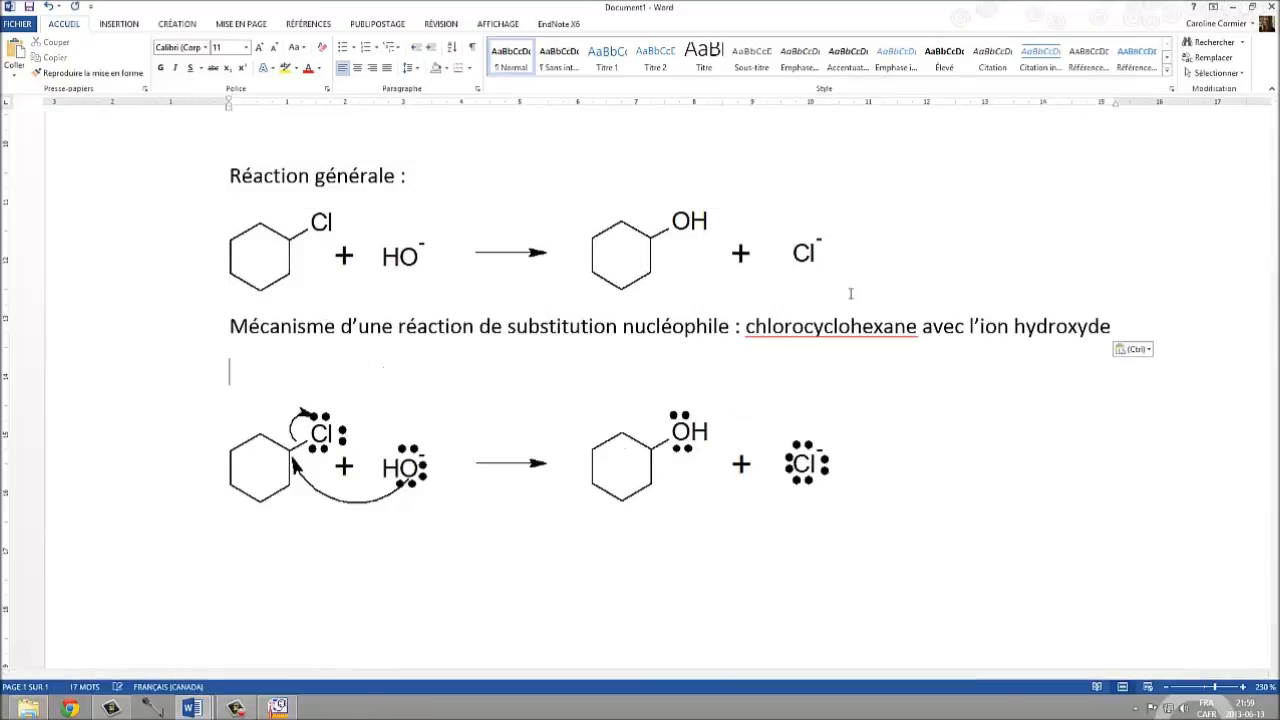